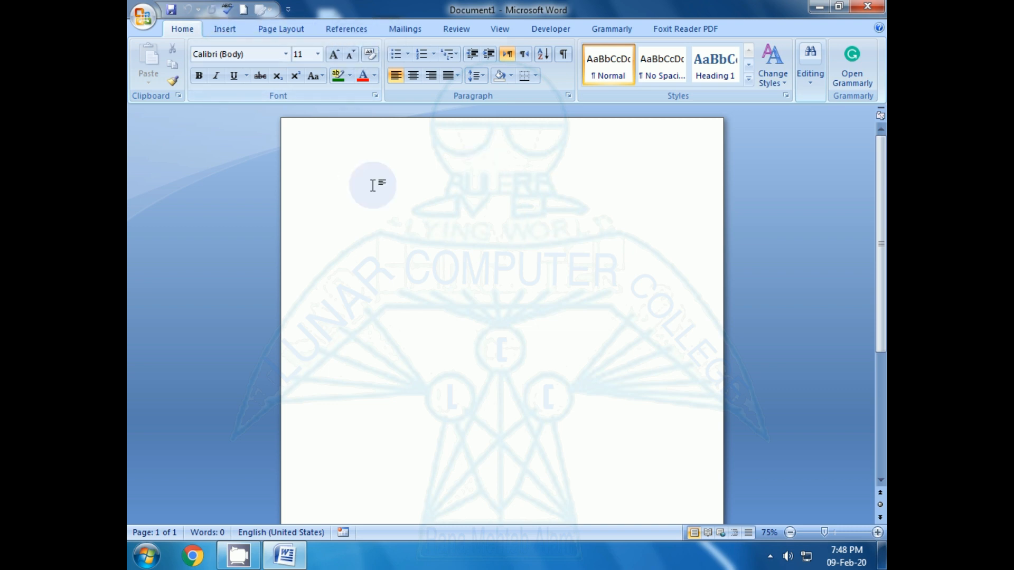
Set the document's paper size to A4 and its margins to the Narrow preset of 0.5" on all sides.
left_click(289, 33)
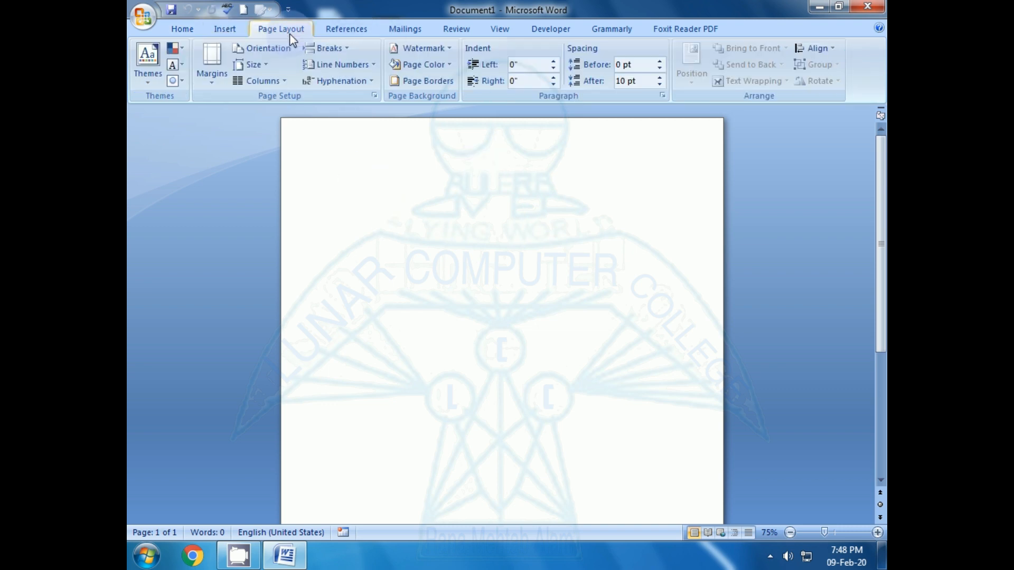
left_click(389, 181)
left_click(268, 65)
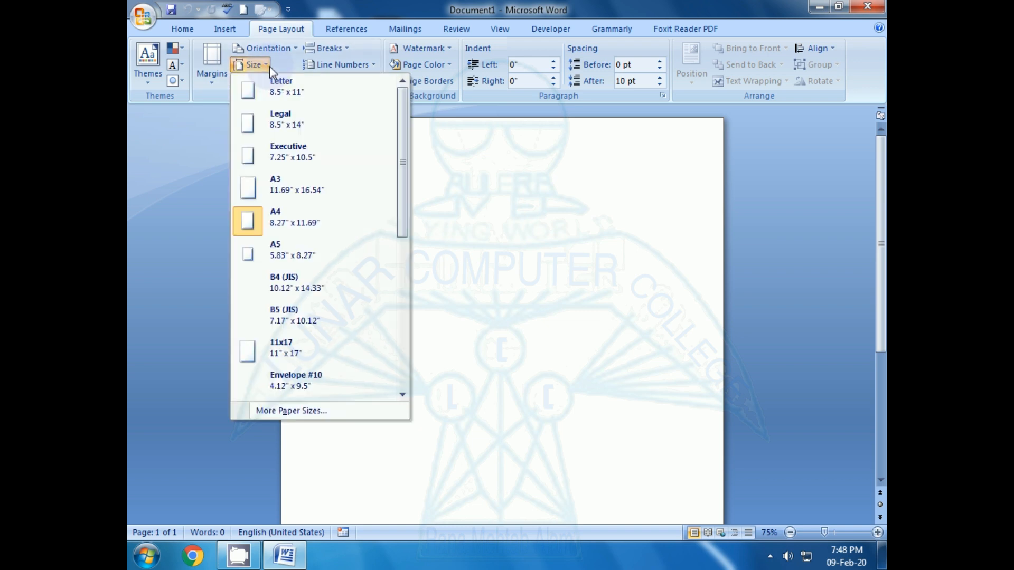
left_click(293, 220)
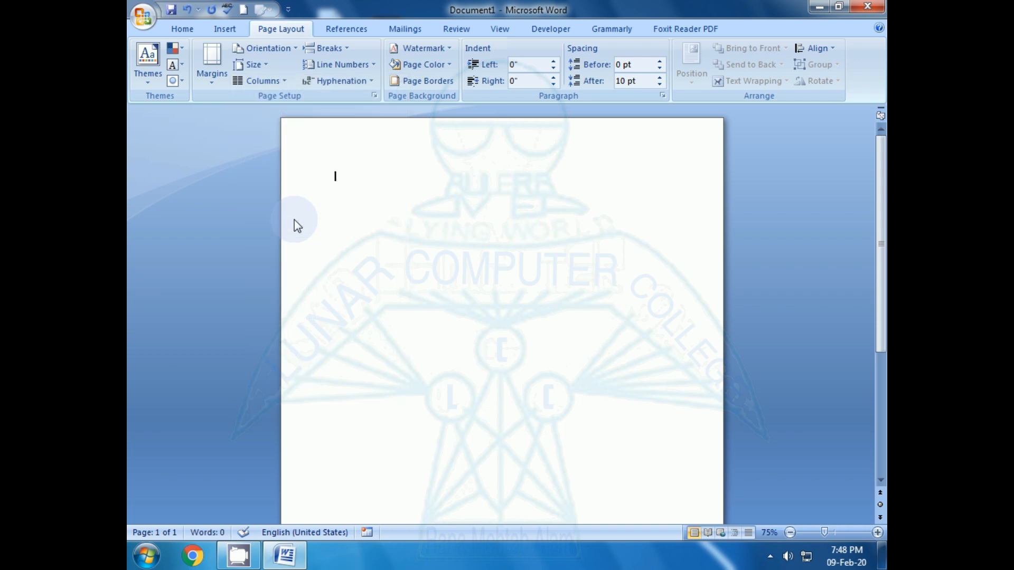
left_click(214, 76)
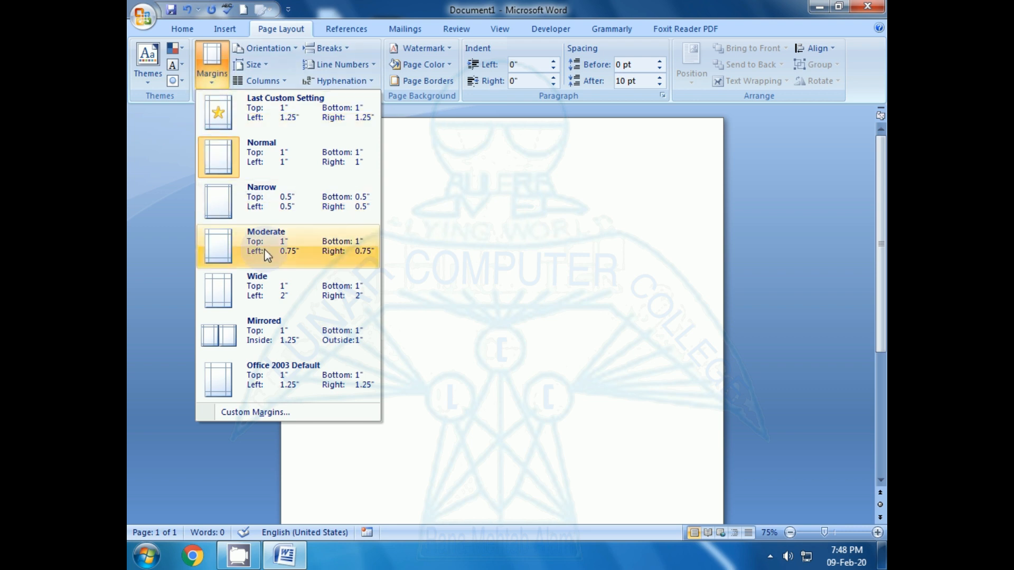
left_click(258, 201)
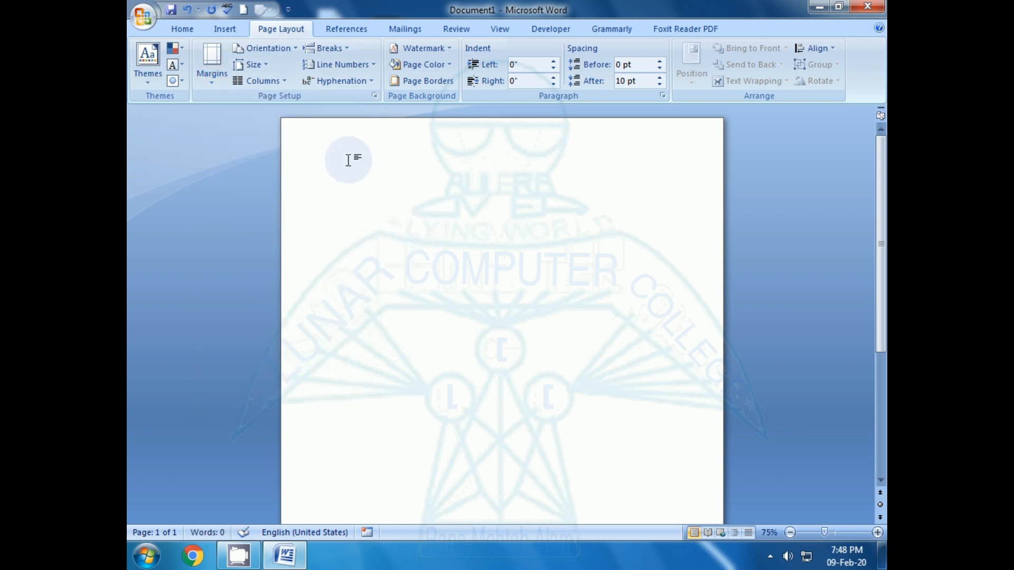
Draw a rectangle about 1.46" high and 8.38" wide across the full width of the page's top edge.
left_click(228, 32)
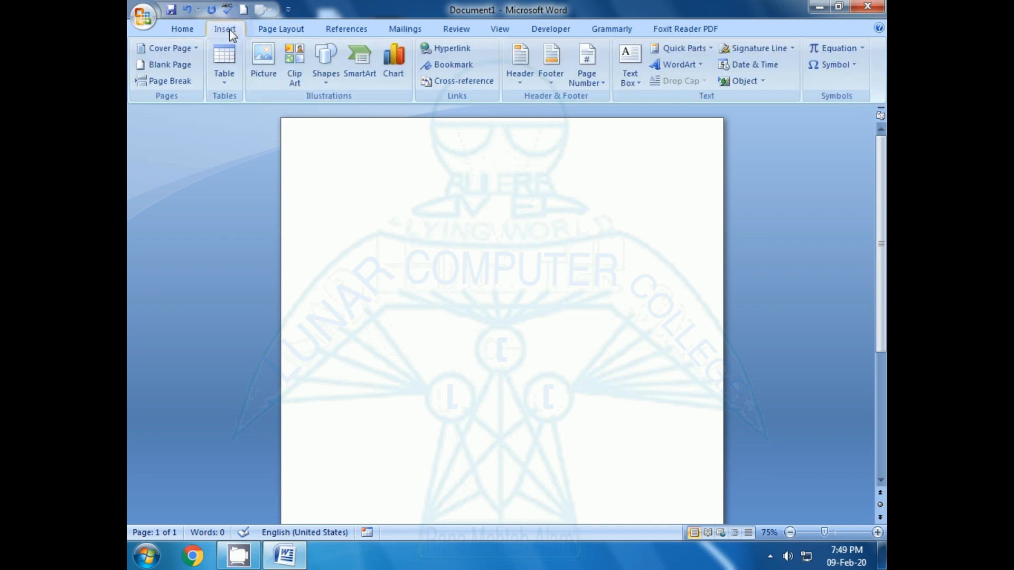
left_click(329, 82)
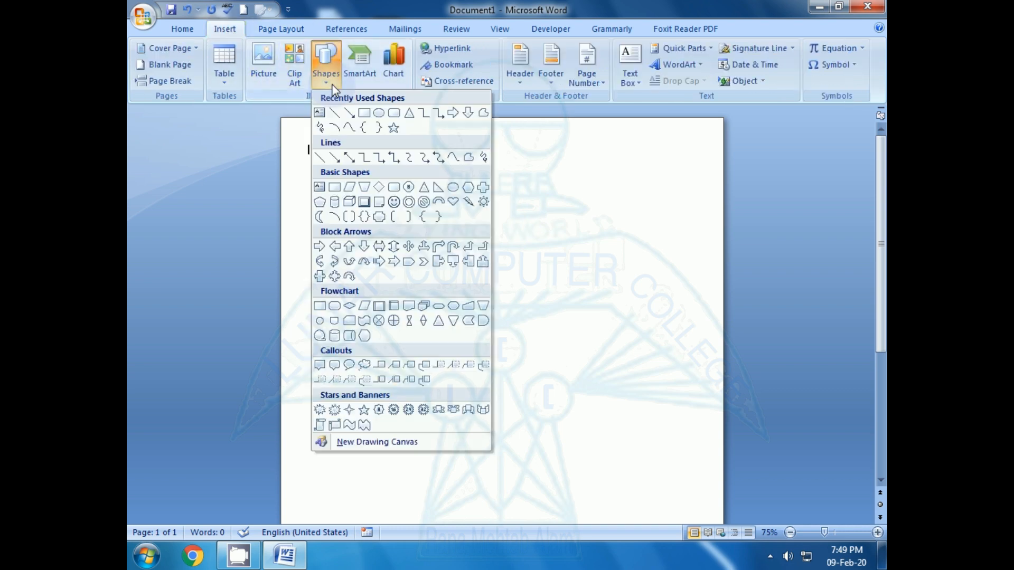
left_click(323, 179)
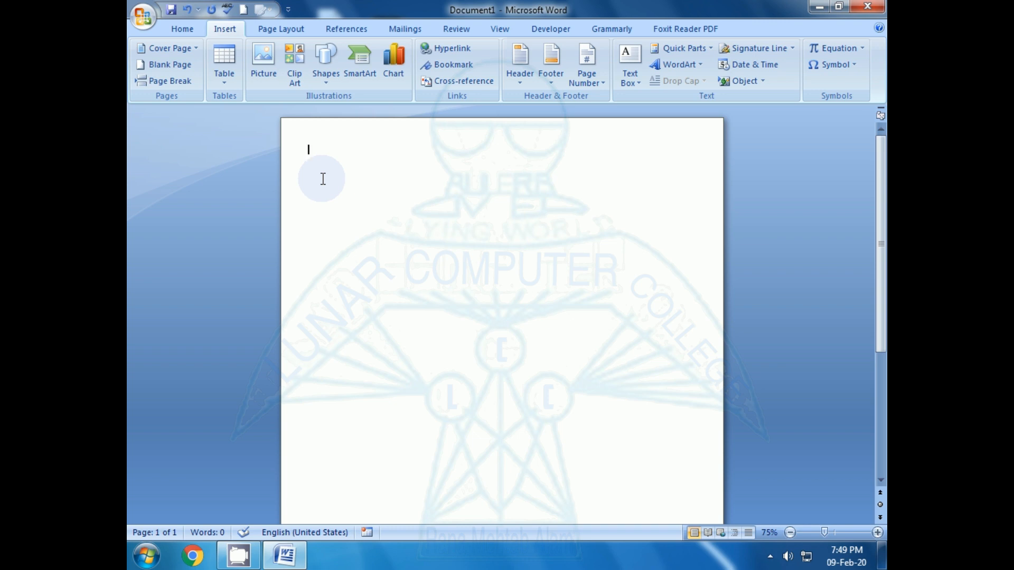
left_click(325, 83)
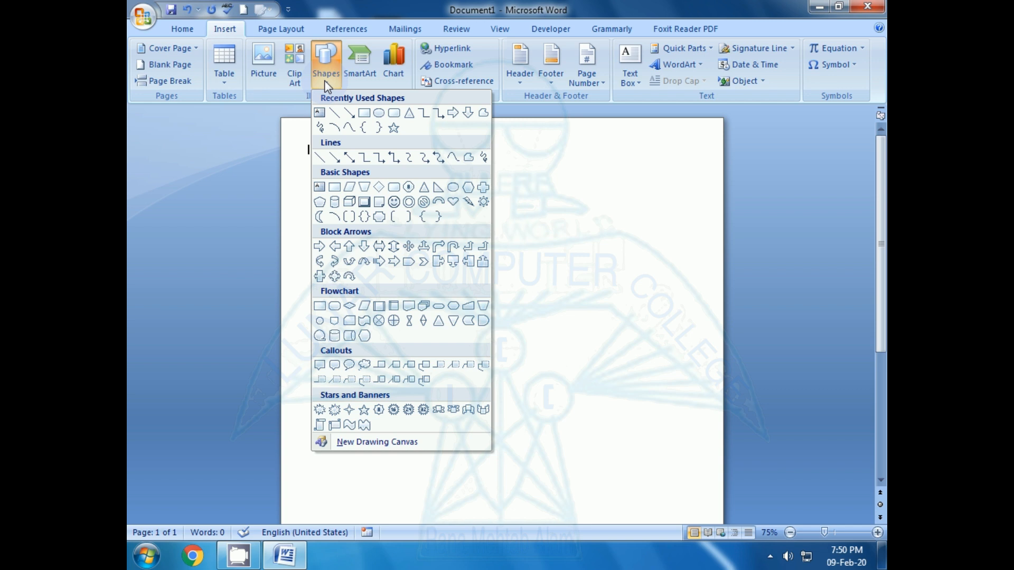
left_click(319, 308)
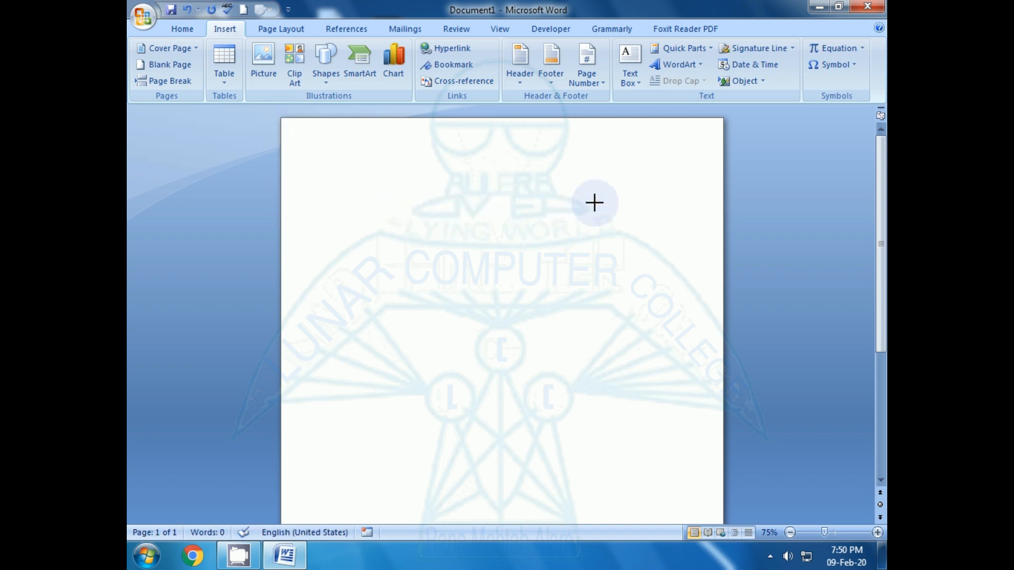
left_click_drag(594, 202, 723, 197)
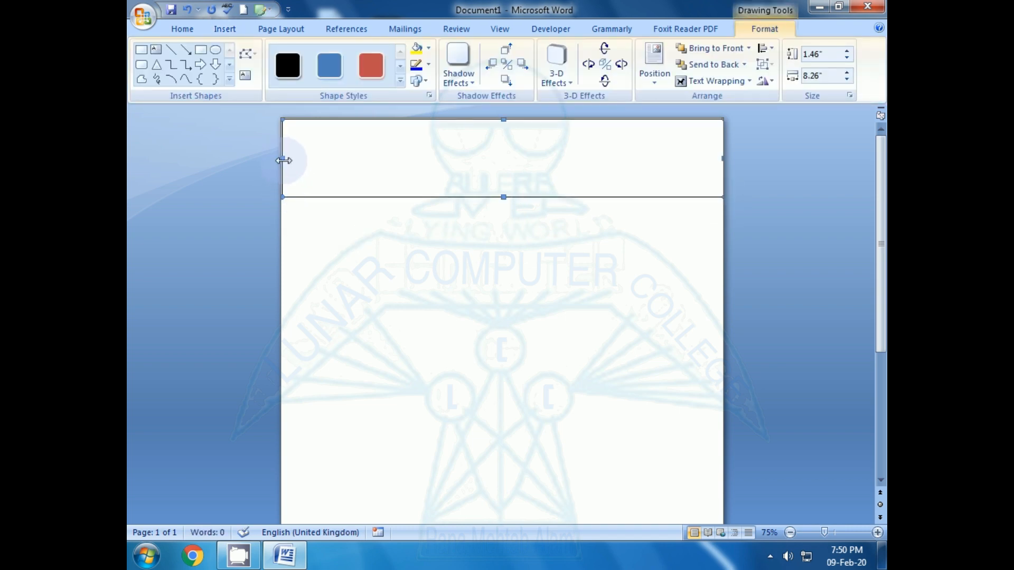
left_click_drag(283, 161, 276, 159)
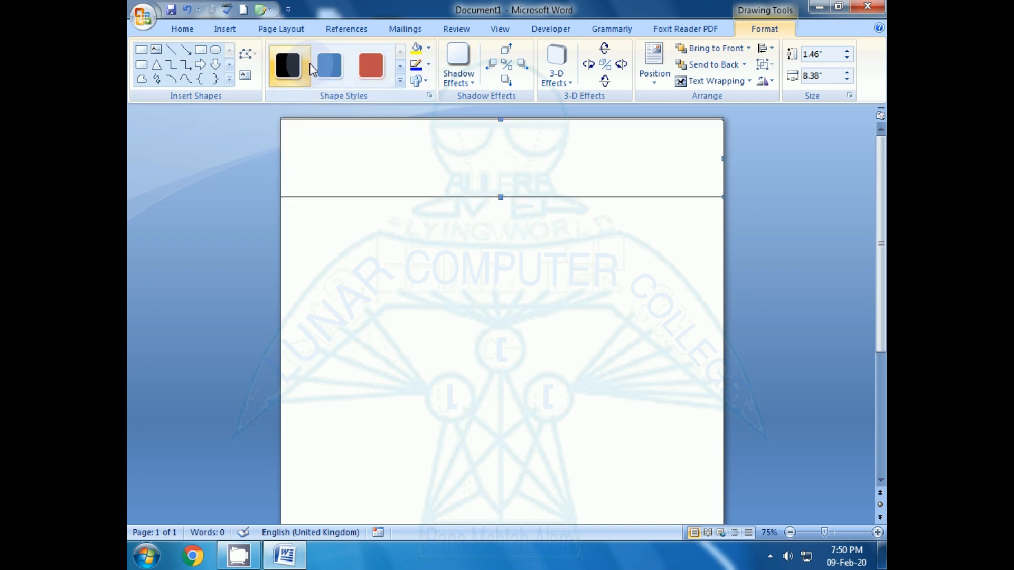
Apply the solid blue shape style to the header rectangle and remove its outline.
left_click(328, 67)
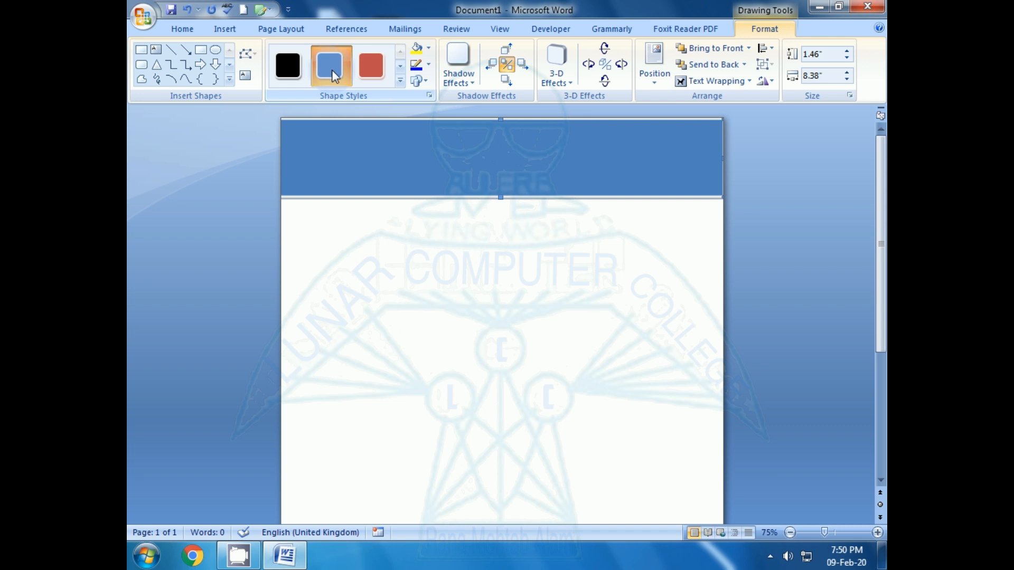
left_click(458, 297)
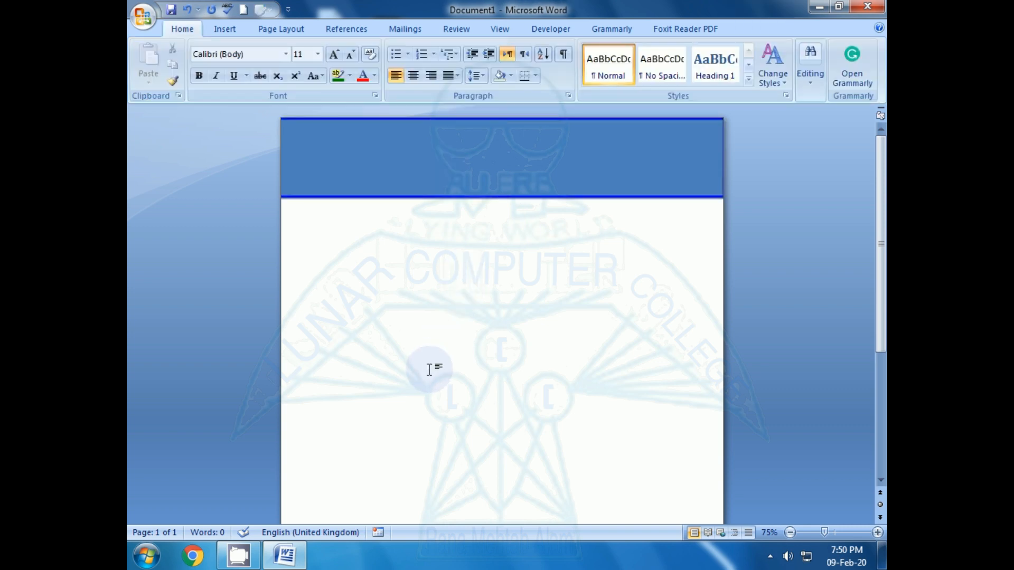
left_click(373, 149)
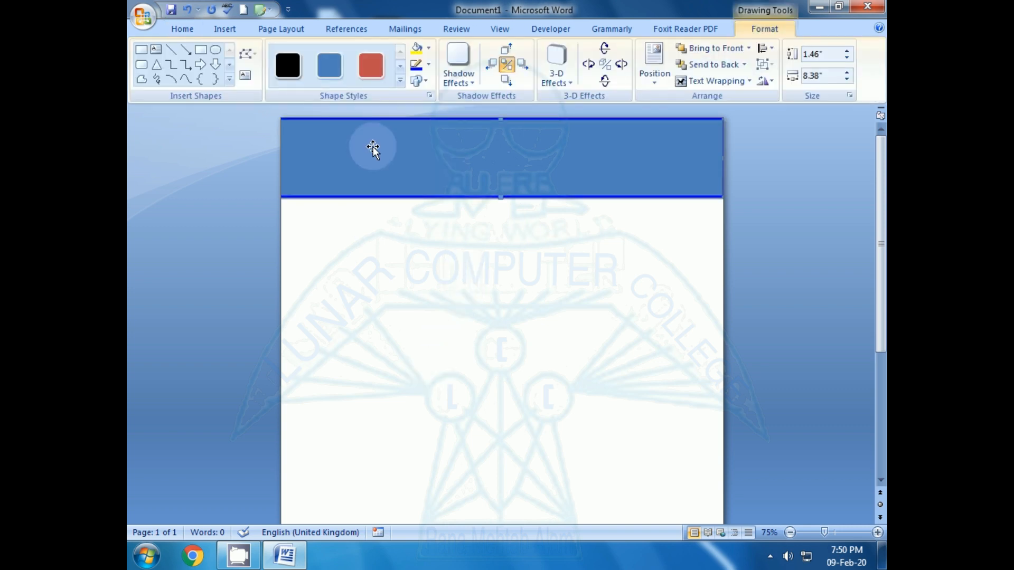
left_click(427, 66)
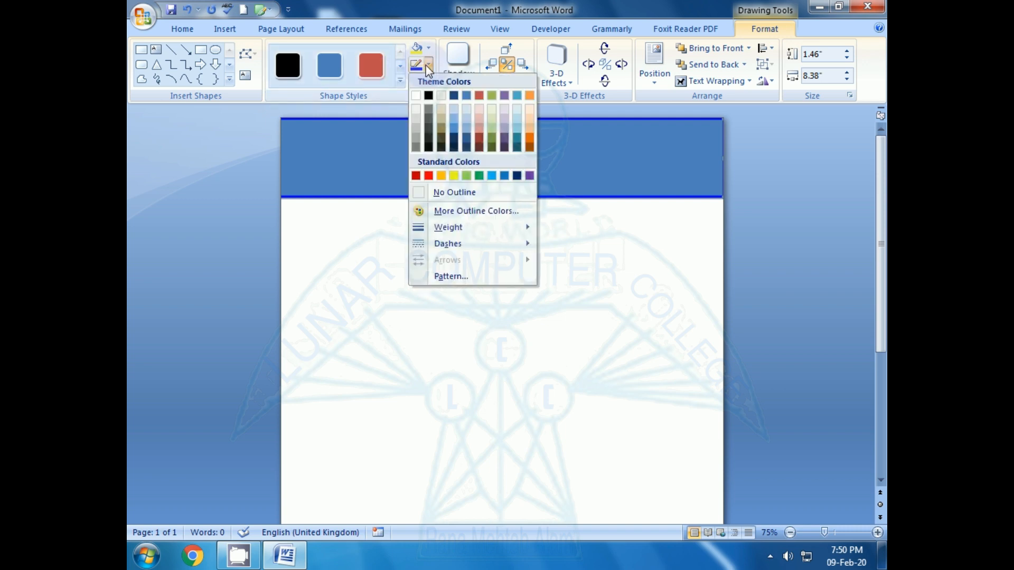
left_click(448, 196)
left_click(422, 285)
left_click(446, 140)
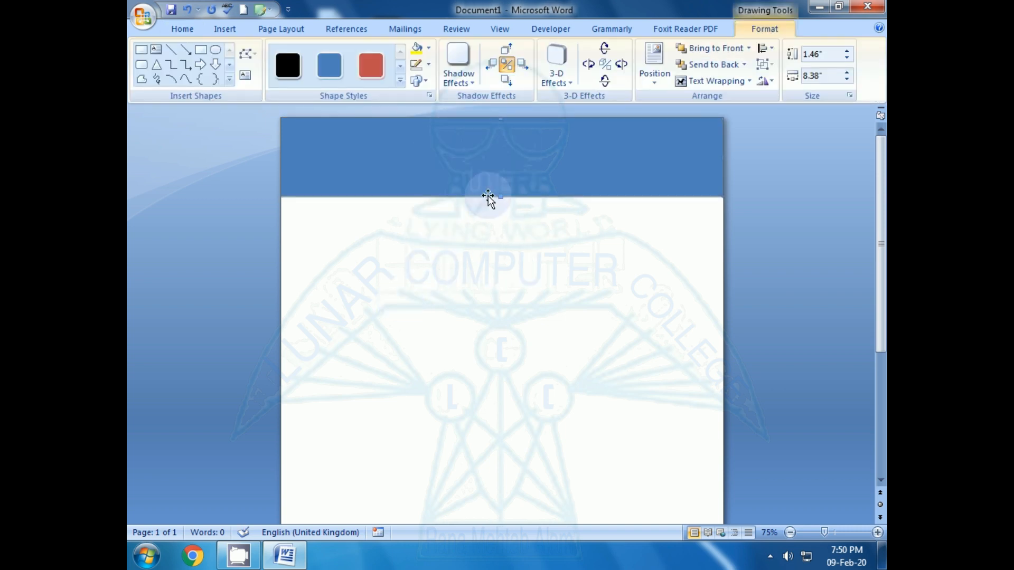
left_click(346, 300)
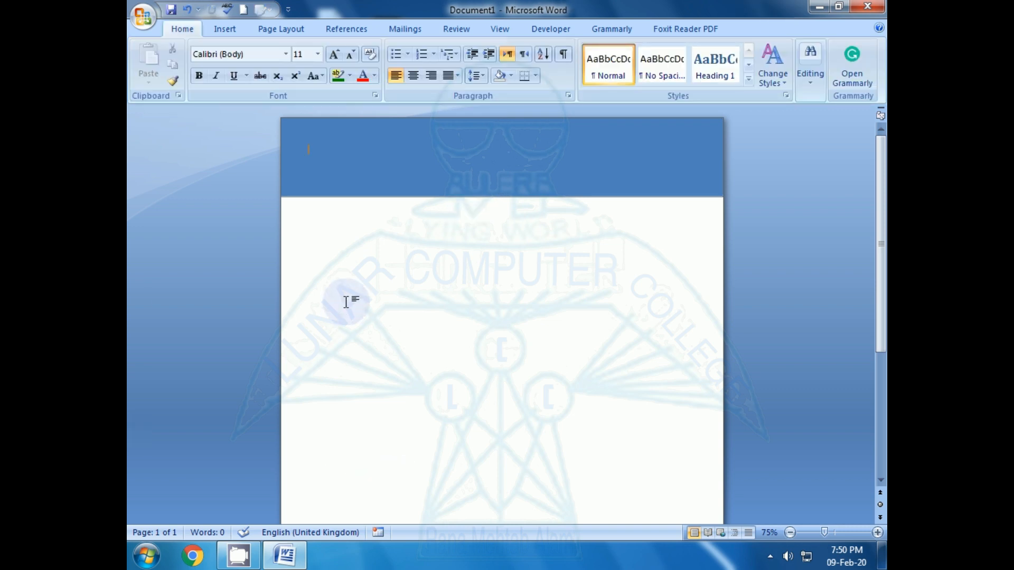
Copy the blue header rectangle and paste a duplicate of it onto the page.
left_click(385, 172)
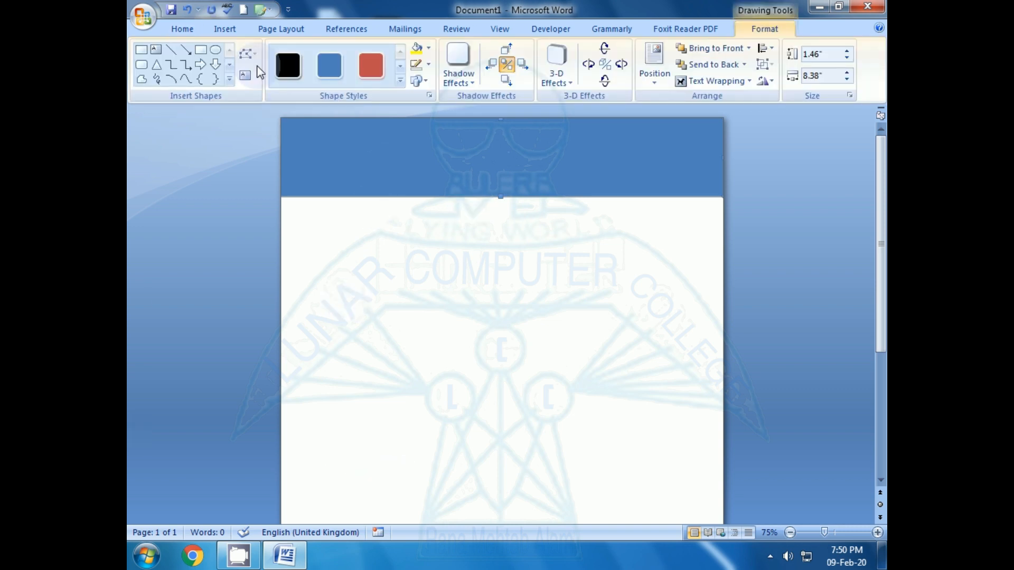
left_click(182, 31)
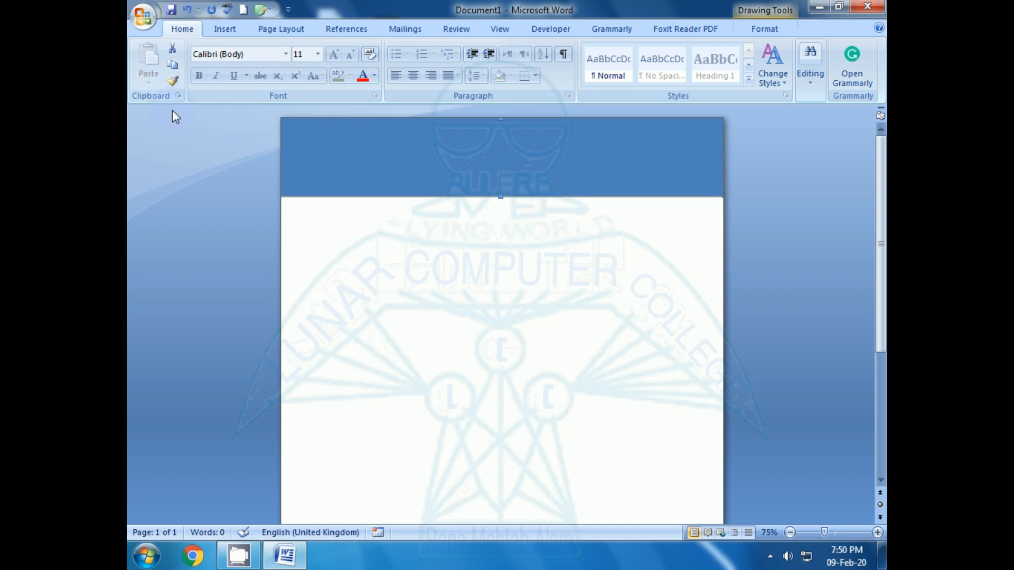
left_click(173, 65)
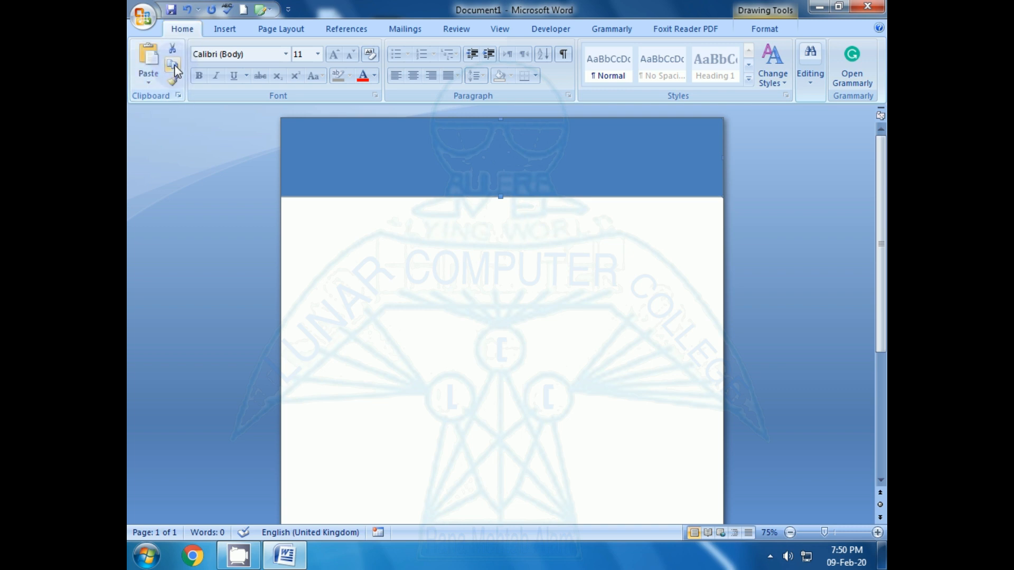
left_click(149, 56)
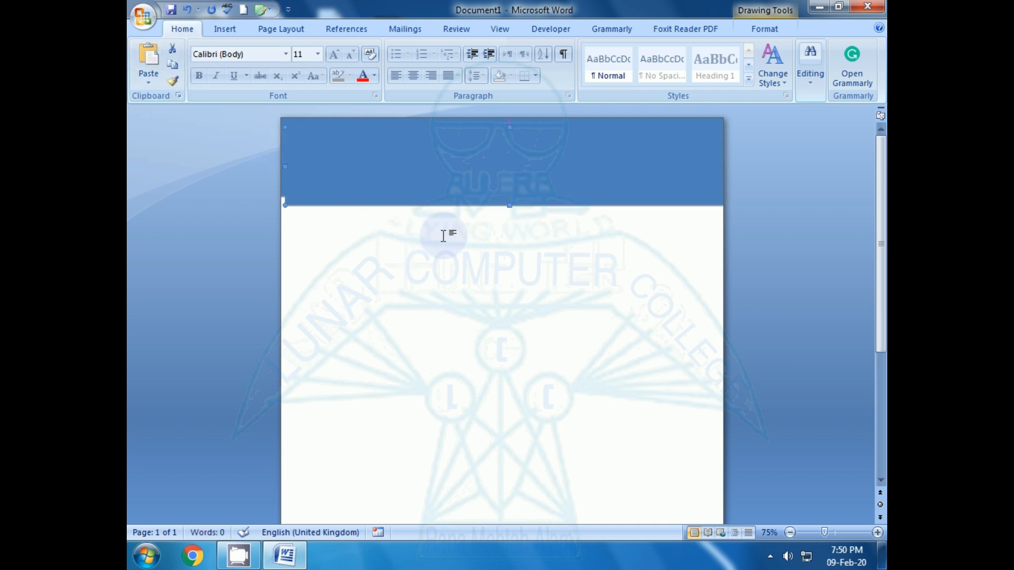
Apply the white-to-light-blue gradient shape style to the duplicated rectangle.
left_click(759, 29)
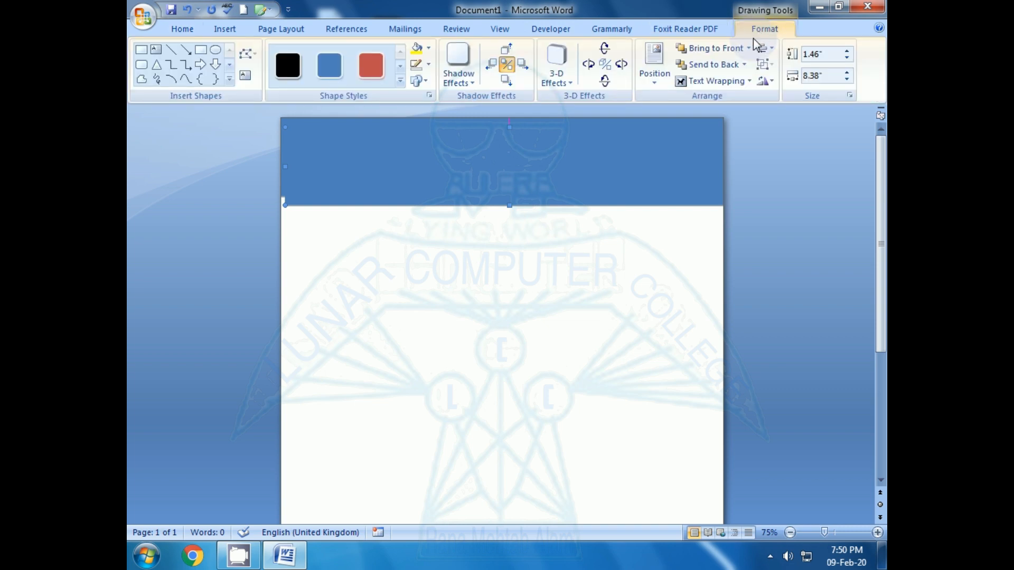
left_click(399, 68)
left_click(399, 67)
left_click(400, 67)
left_click(400, 68)
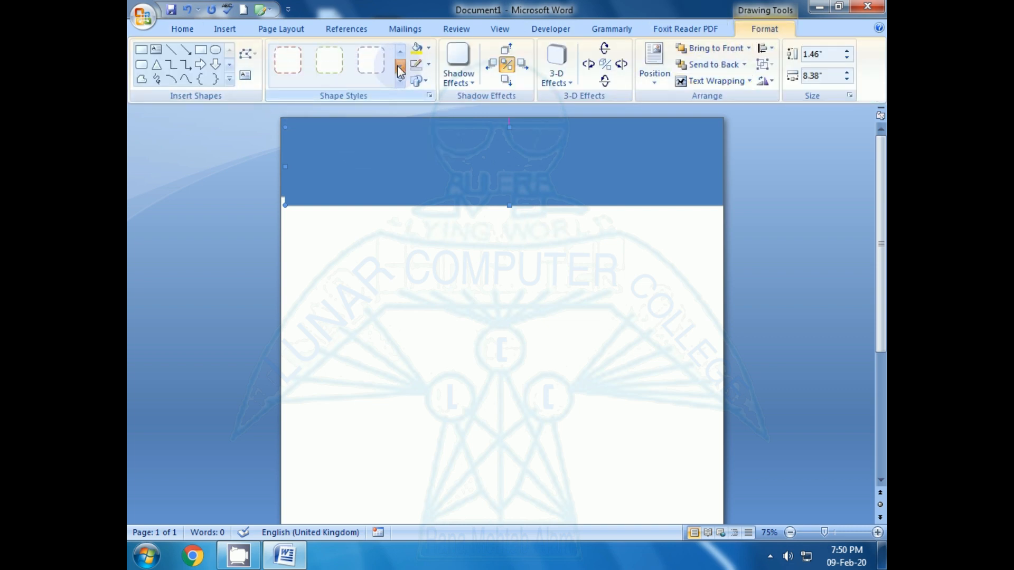
left_click(399, 68)
left_click(400, 67)
left_click(400, 68)
left_click(400, 68)
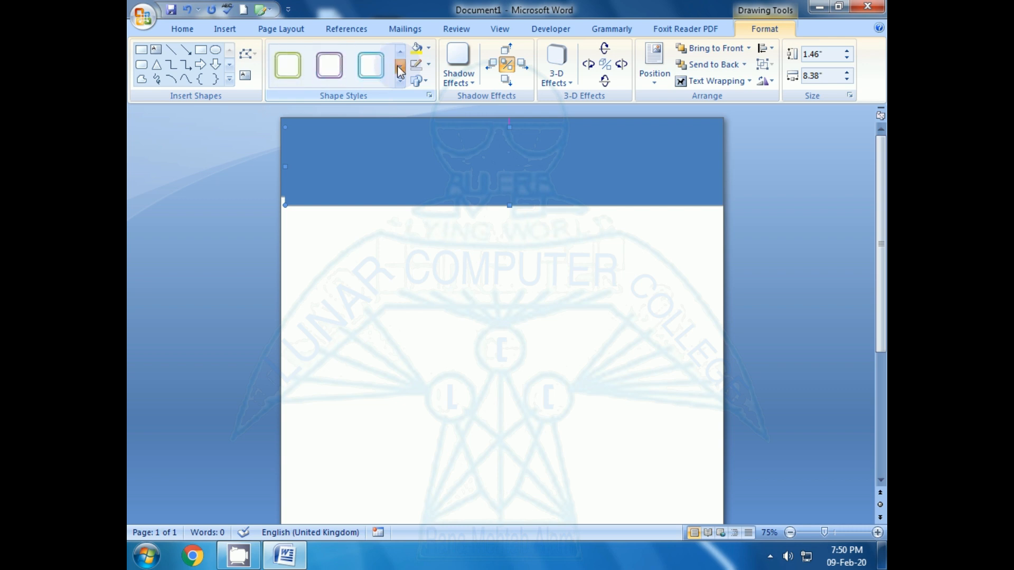
left_click(400, 68)
left_click(361, 62)
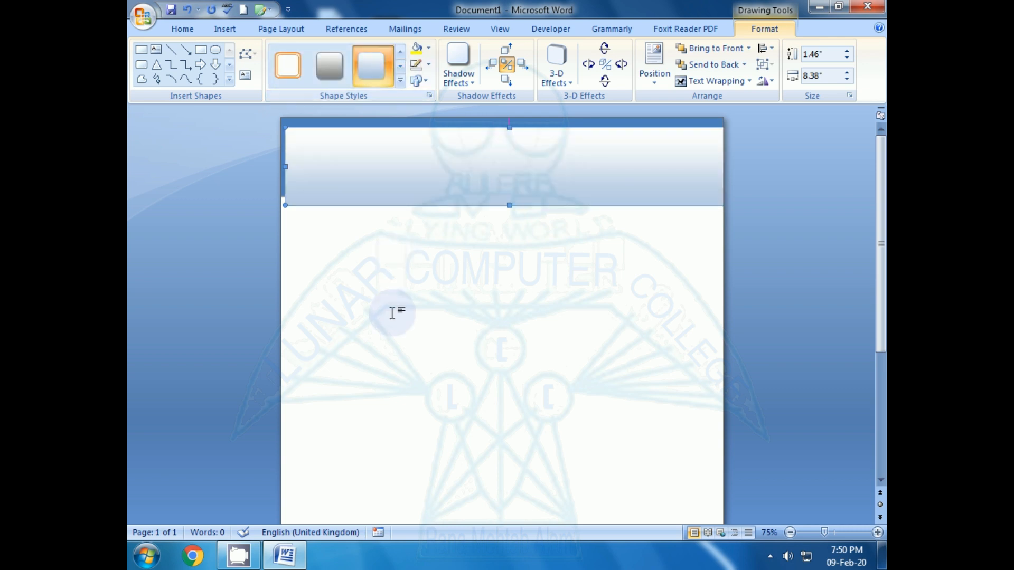
Nudge the gradient rectangle up and left over the blue one, leaving a thin blue strip exposed along its lower edge.
key("ctrl+Up")
key("ctrl+Up")
key("ctrl+Up")
key("ctrl+Up")
key("ctrl+Up")
key("ctrl+Up")
key("ctrl+Up")
key("ctrl+Up")
key("ctrl+Up")
key("ctrl+Up")
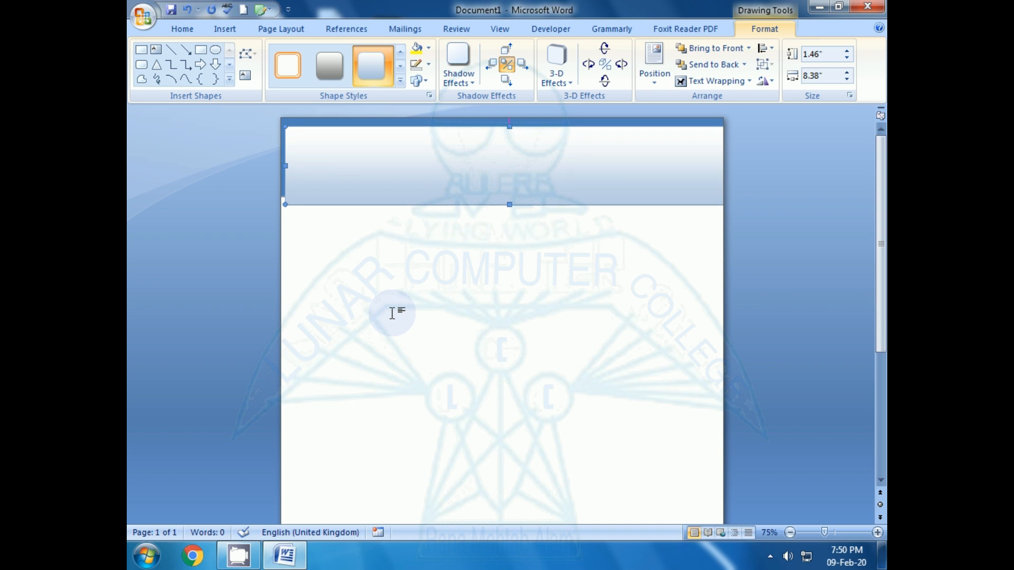
key("ctrl+Up")
key("ctrl+Up")
key("ctrl+Up")
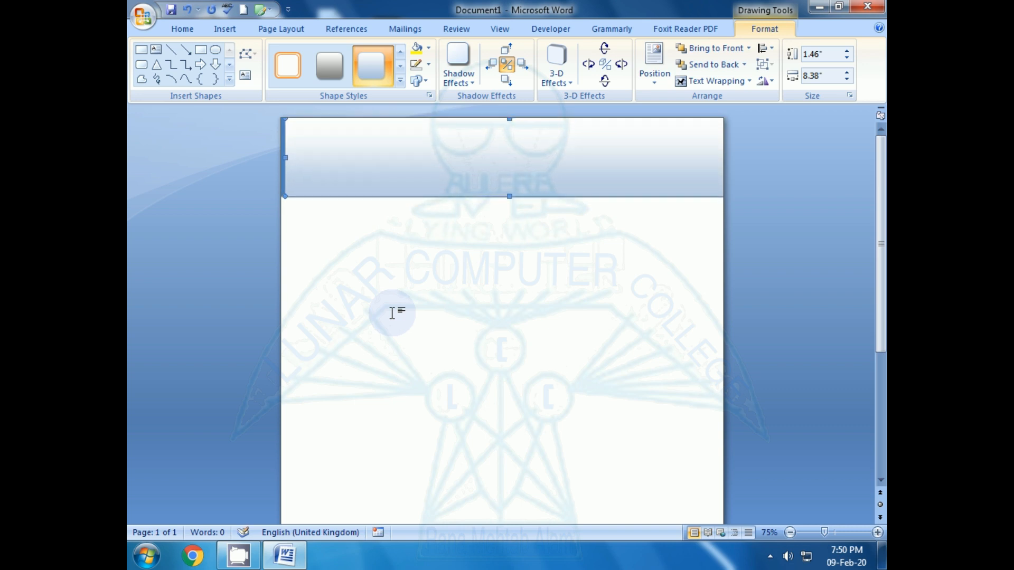
key("ctrl+Left")
key("ctrl+Left")
key("ctrl+Left")
key("ctrl+Left")
key("ctrl+Up")
key("ctrl+Up")
key("ctrl+Up")
key("ctrl+Up")
key("ctrl+Up")
key("ctrl+Up")
key("ctrl+Up")
key("ctrl+Up")
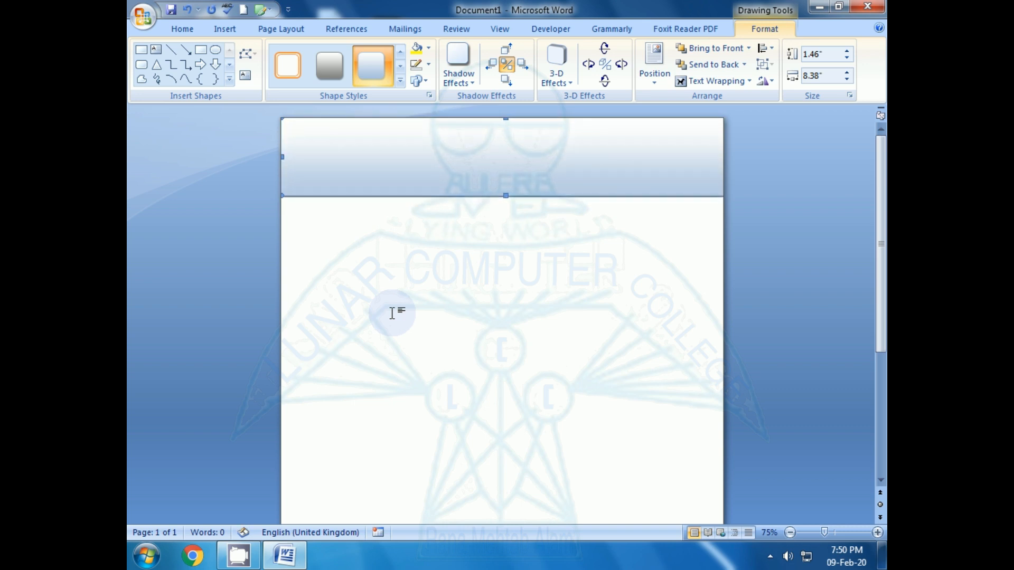
key("ctrl+Up")
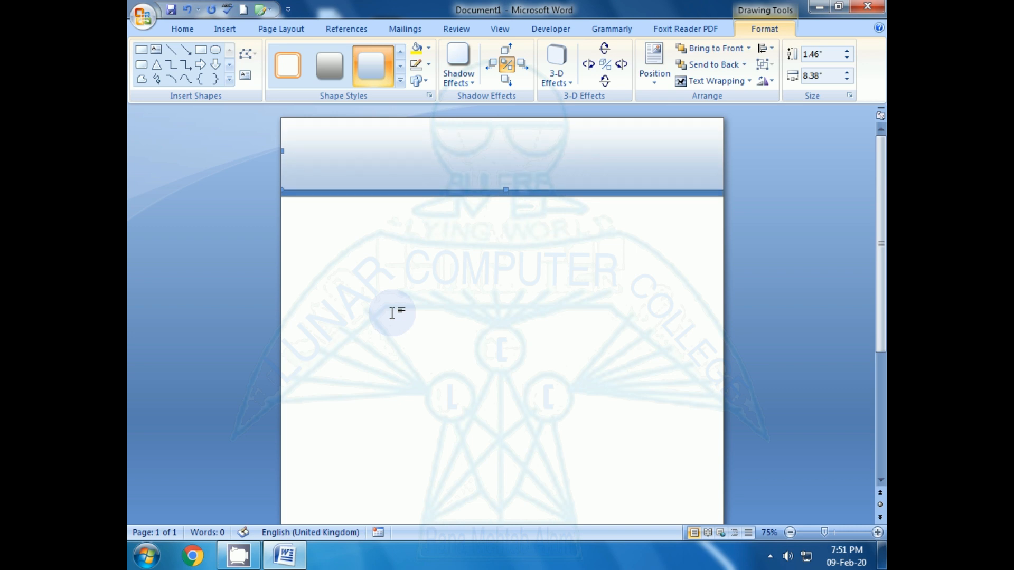
key("ctrl+Up")
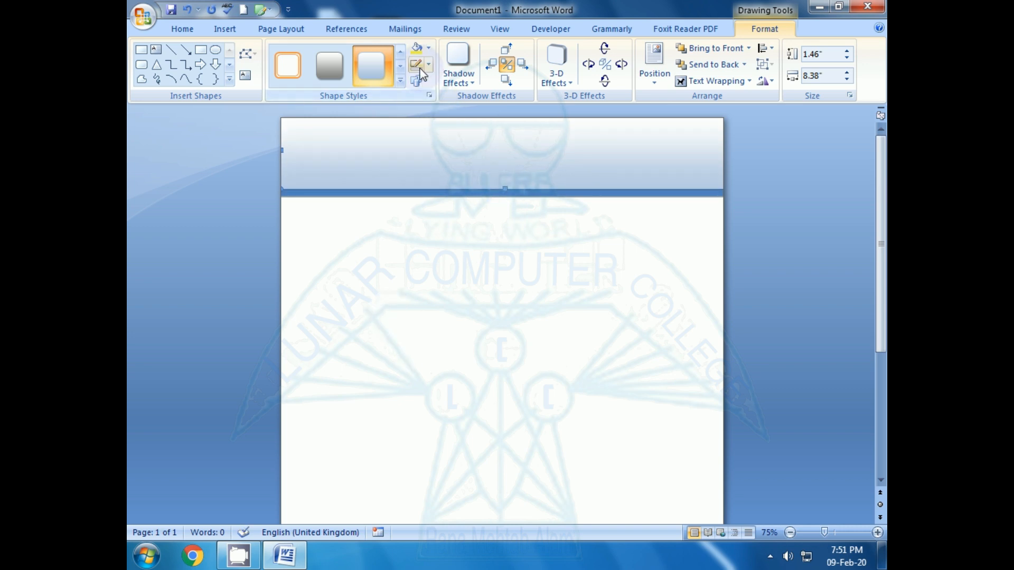
left_click(435, 280)
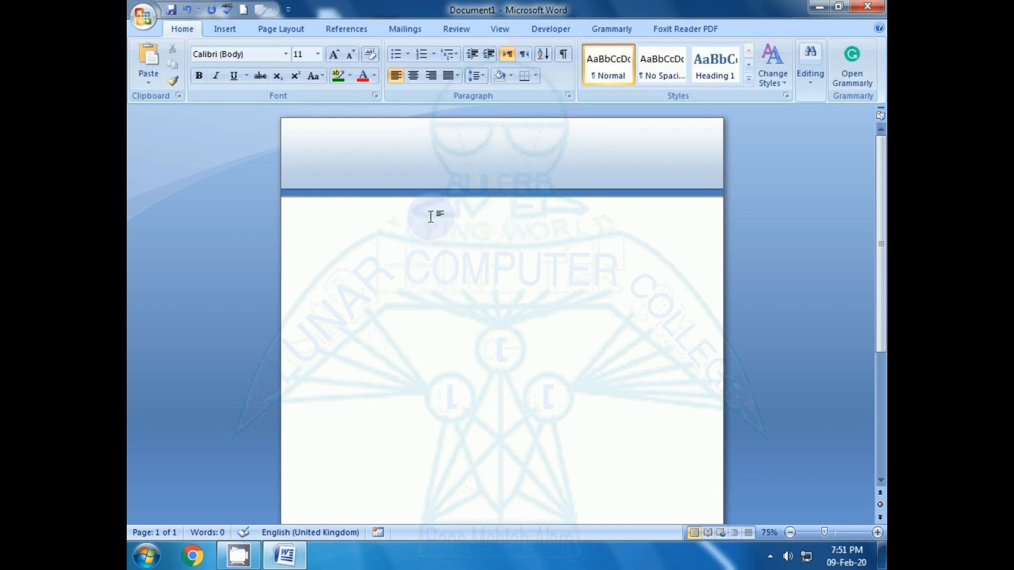
Paste another copy of the blue rectangle over the header.
left_click(400, 191)
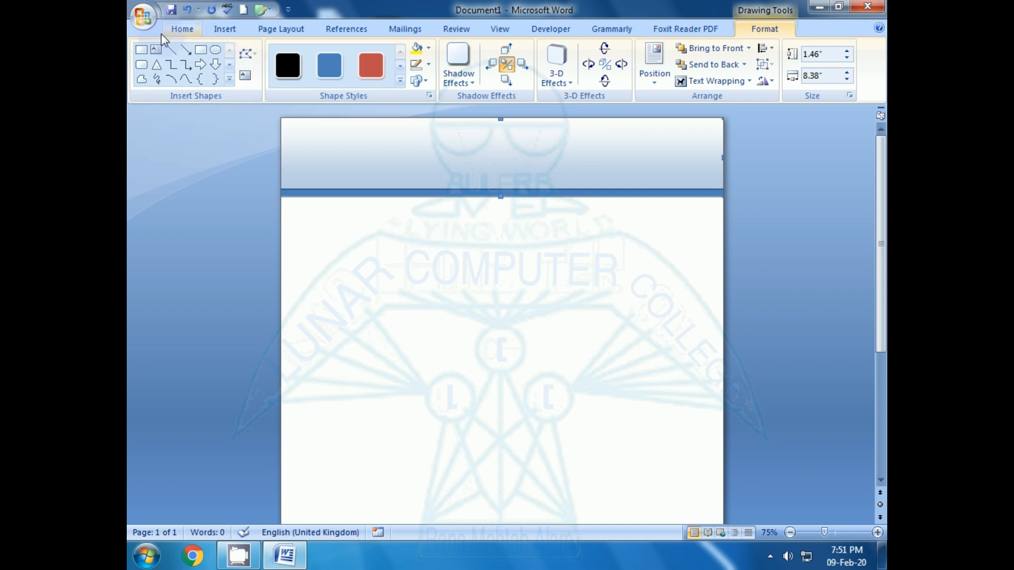
left_click(182, 30)
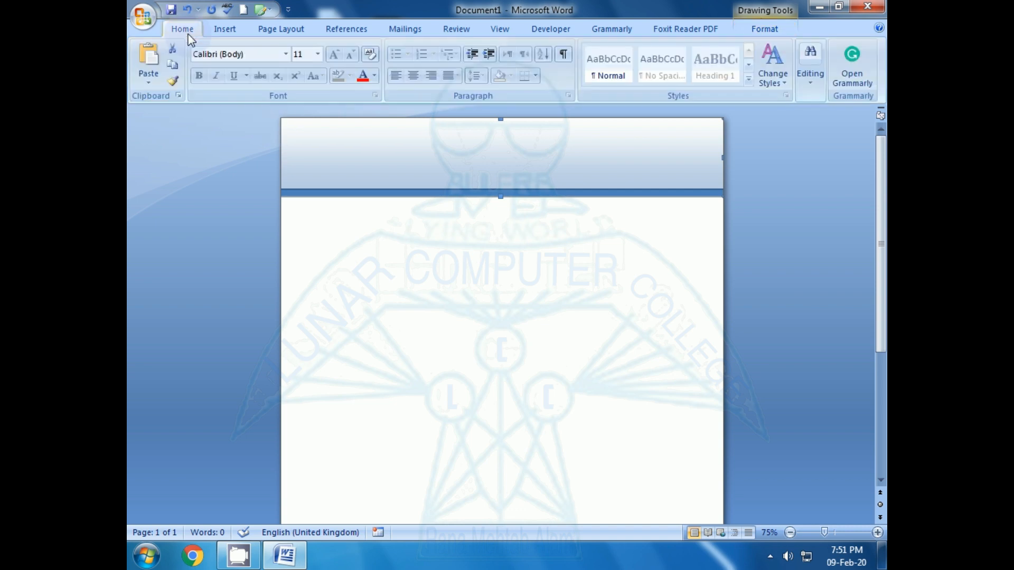
left_click(148, 61)
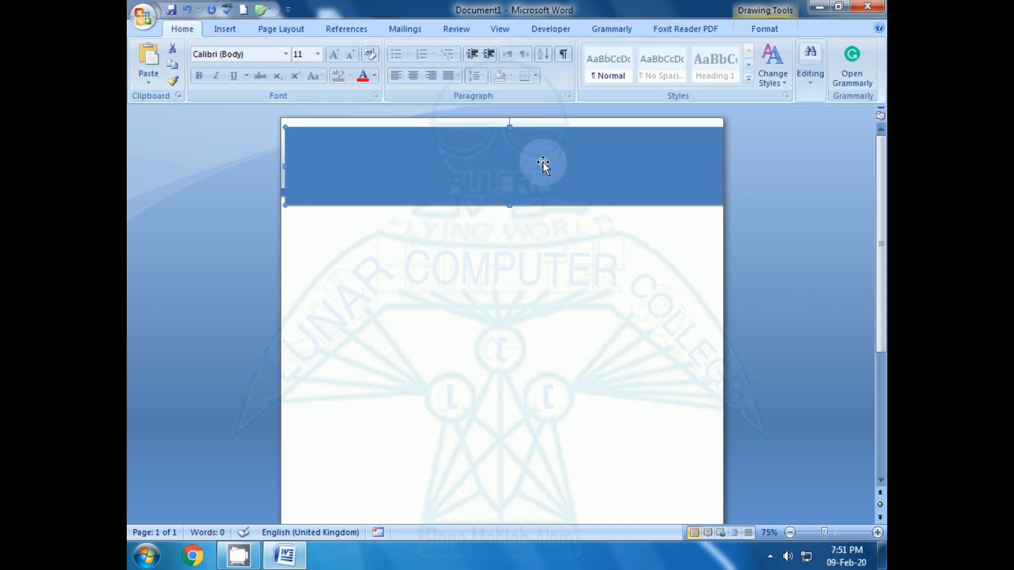
Send the pasted blue rectangle behind the other header shapes and fill it with a light aqua theme color.
left_click(765, 27)
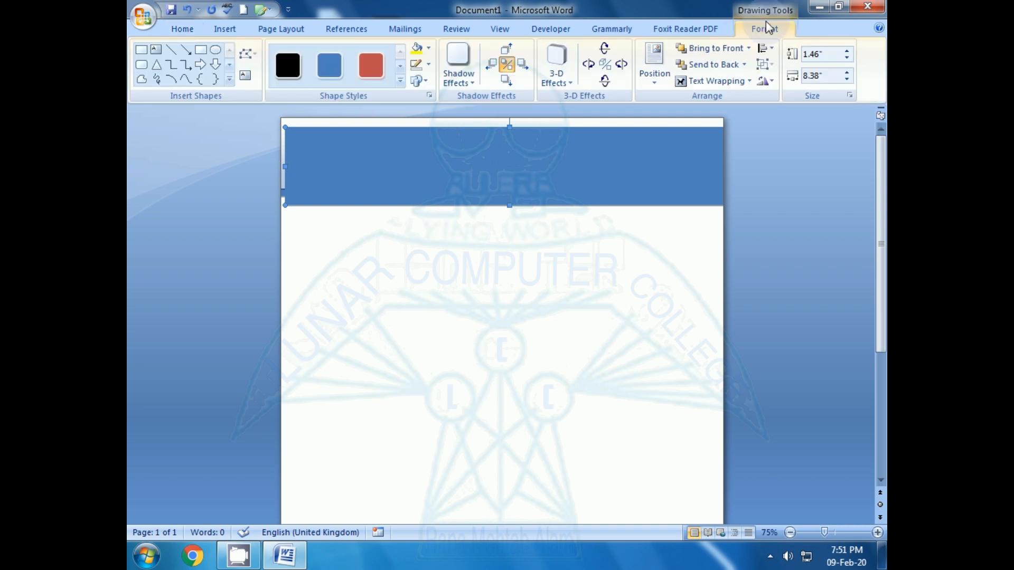
left_click(728, 62)
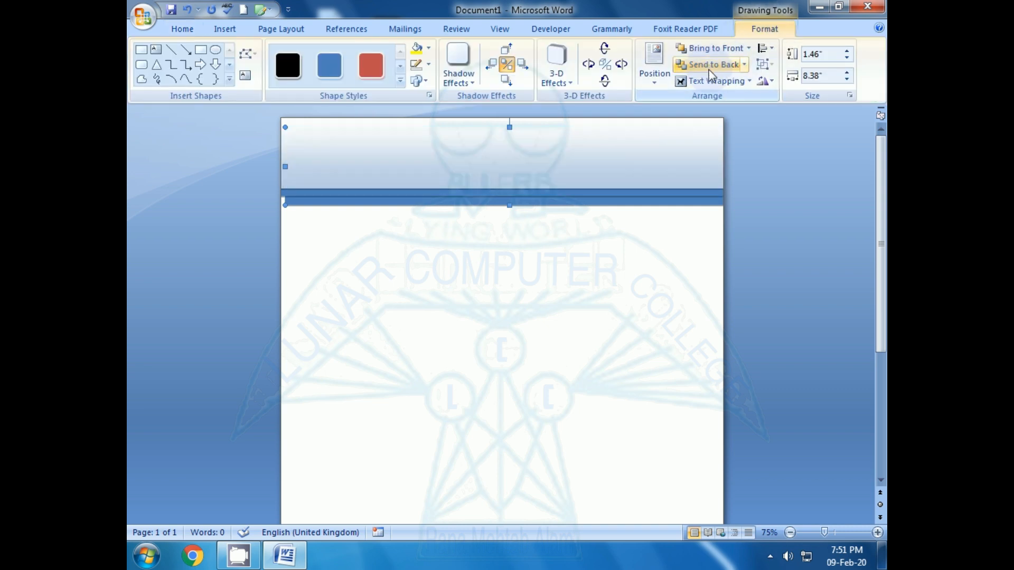
left_click(415, 54)
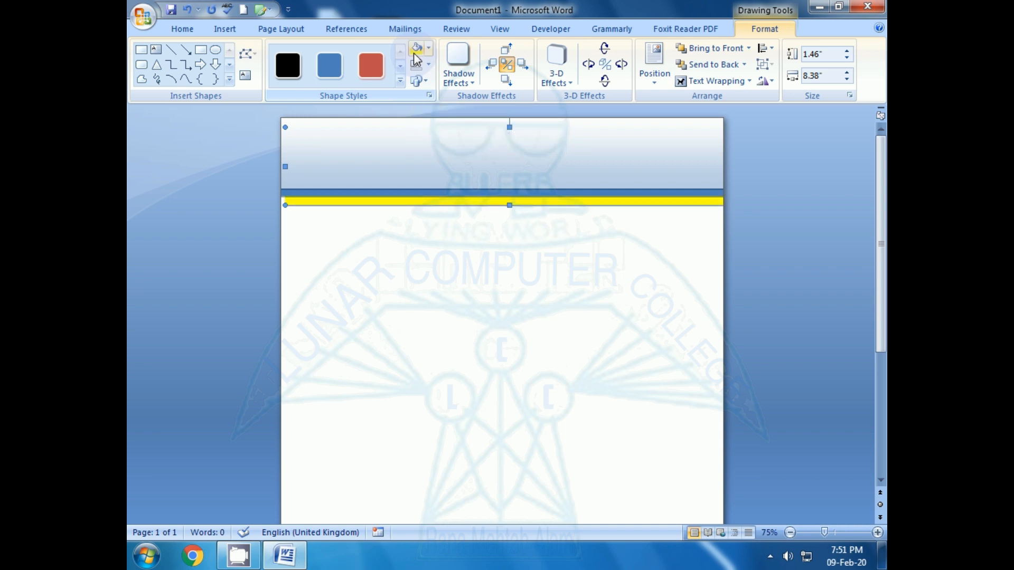
left_click(428, 48)
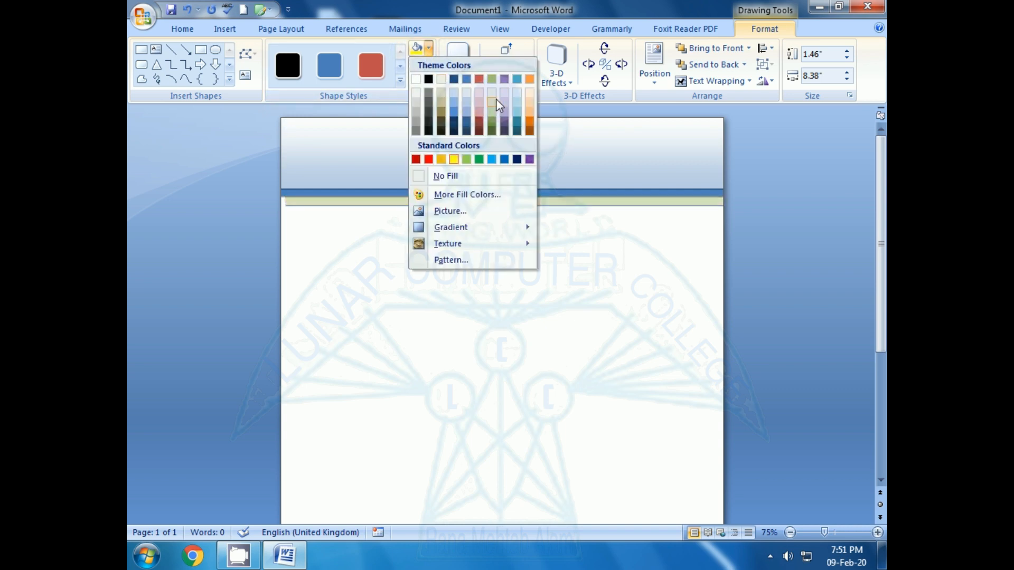
left_click(516, 106)
Nudge the light aqua rectangle left to the page edge and up, leaving a thin strip beneath the blue one.
left_click(317, 203)
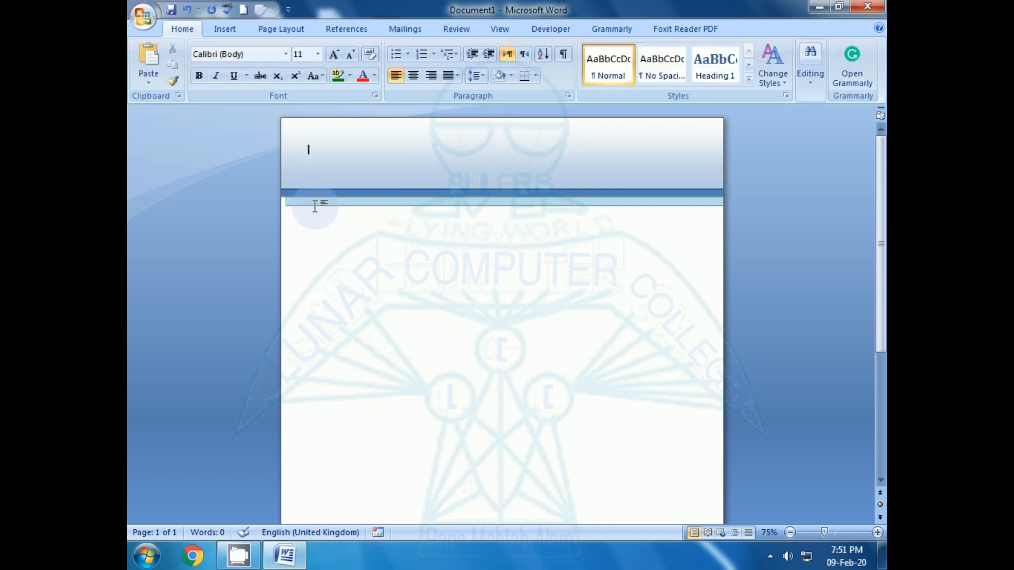
left_click(313, 205)
key("ctrl+Left")
key("ctrl+Left")
key("ctrl+Left")
key("ctrl+Left")
key("ctrl+Left")
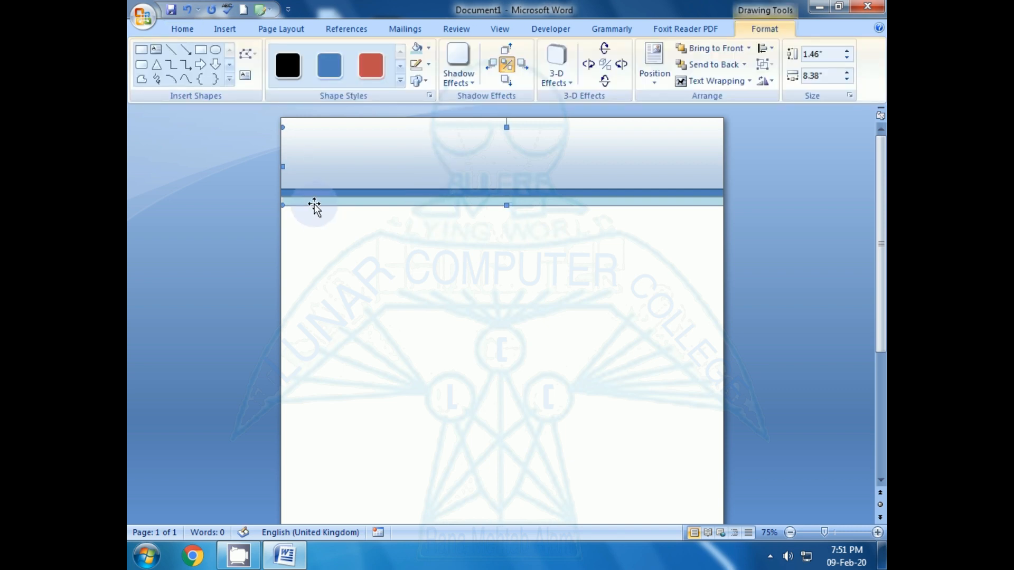
key("ctrl+Up")
key("ctrl+Up")
key("ctrl+Up")
key("ctrl+Up")
key("ctrl+Up")
key("ctrl+Up")
key("ctrl+Up")
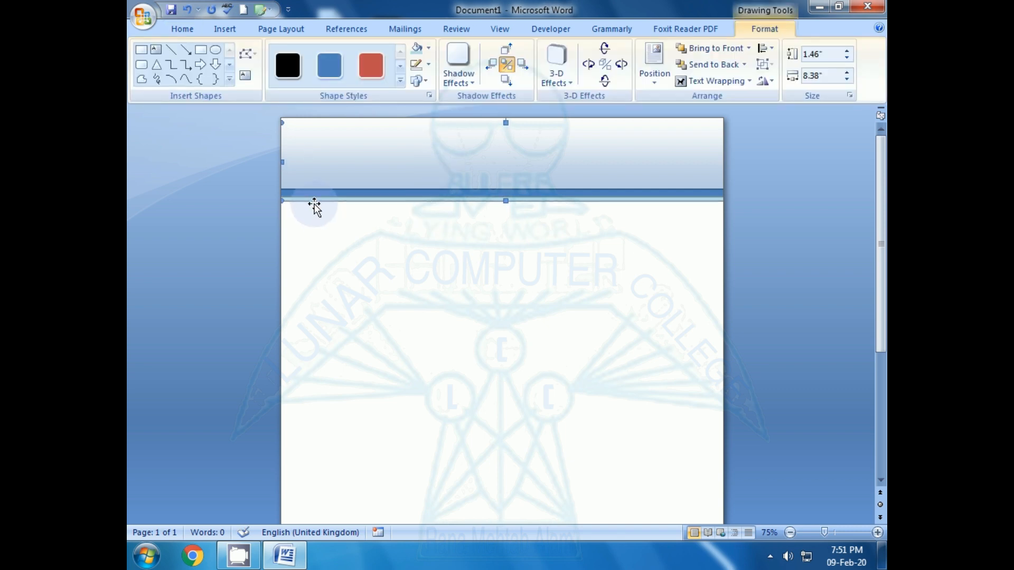
key("ctrl+Down")
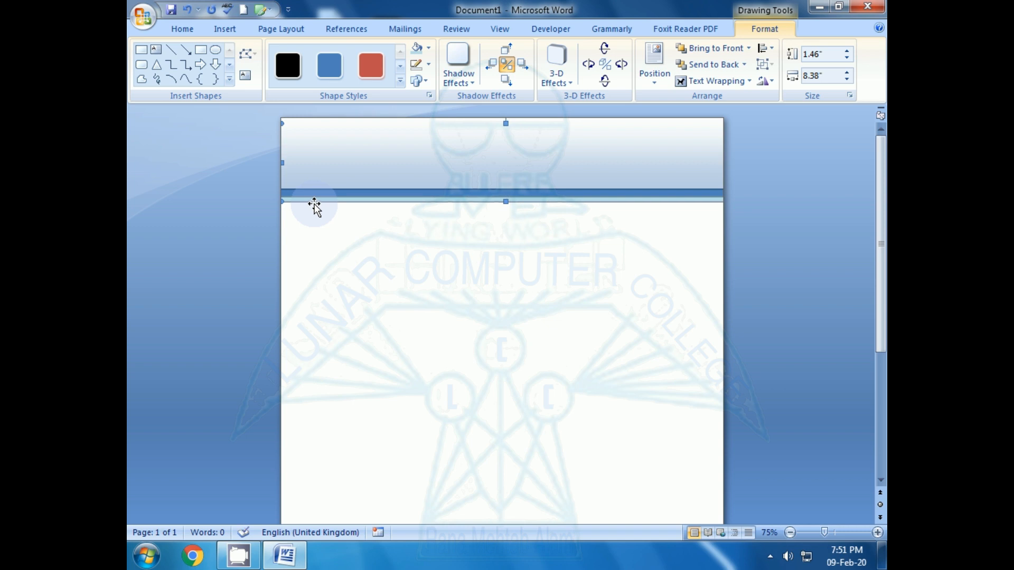
left_click(330, 252)
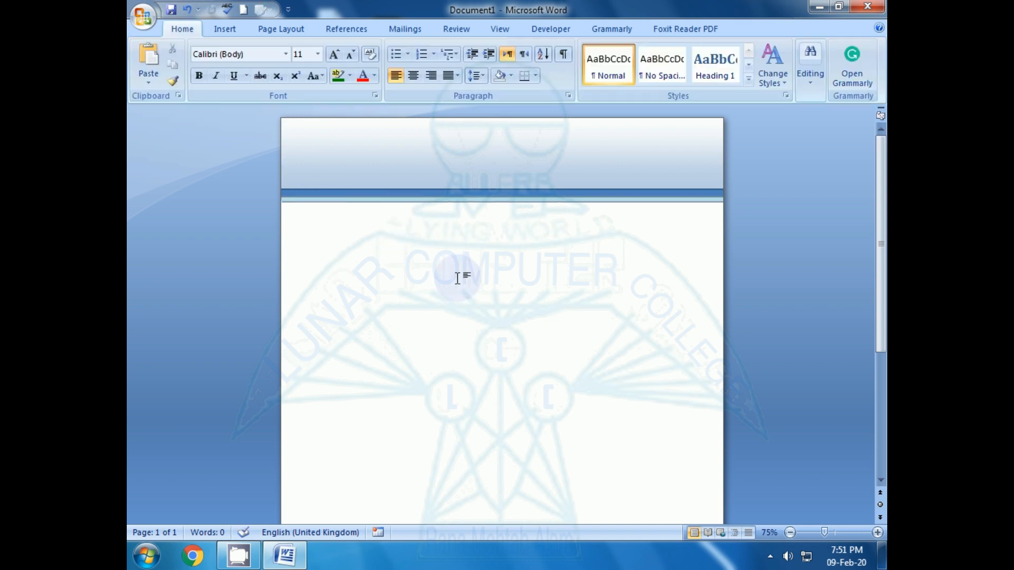
left_click(437, 155)
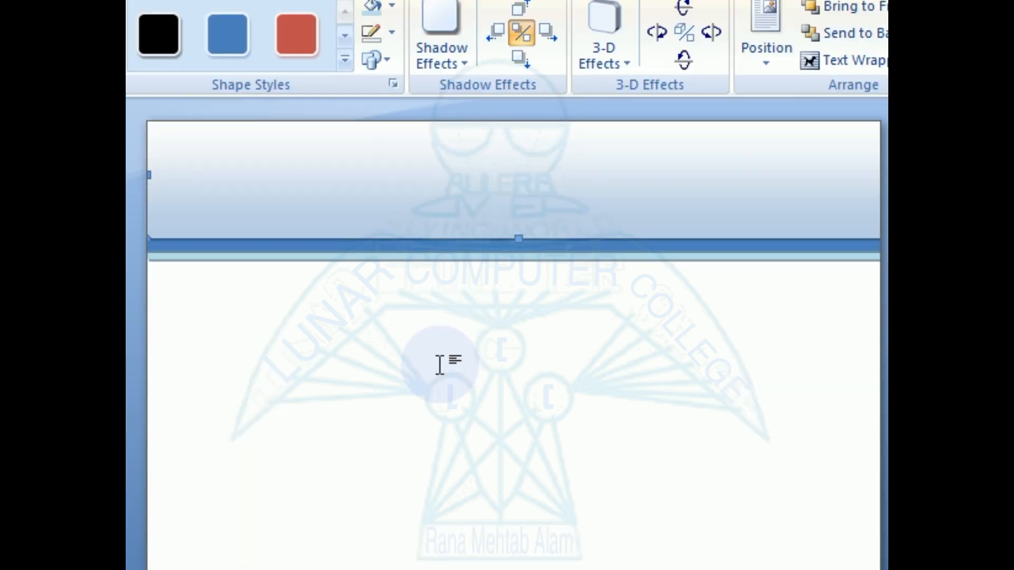
left_click(404, 272)
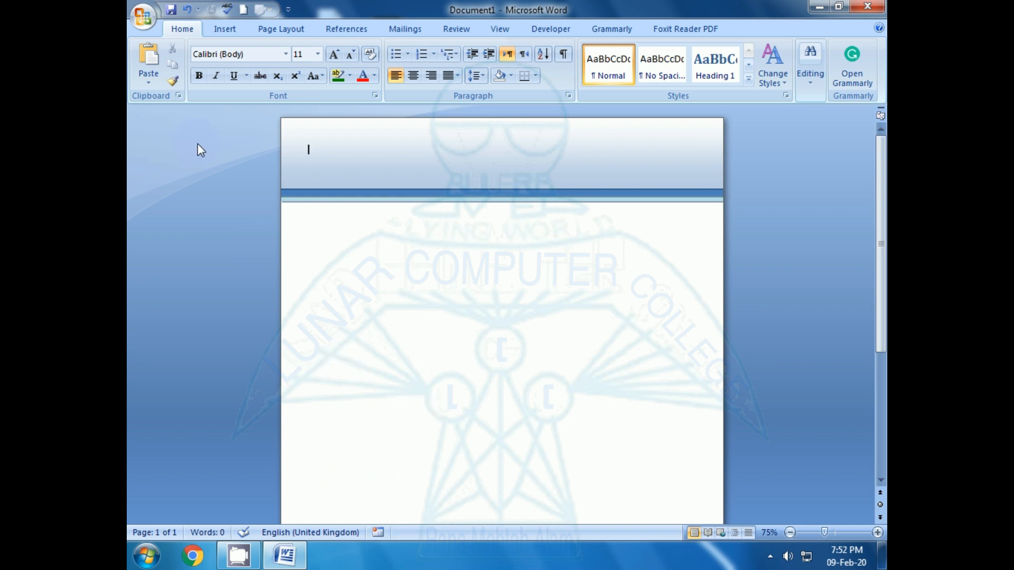
Add the lcclogo1png picture from the Youtube Videos folder on drive D as a custom washout picture watermark.
left_click(279, 33)
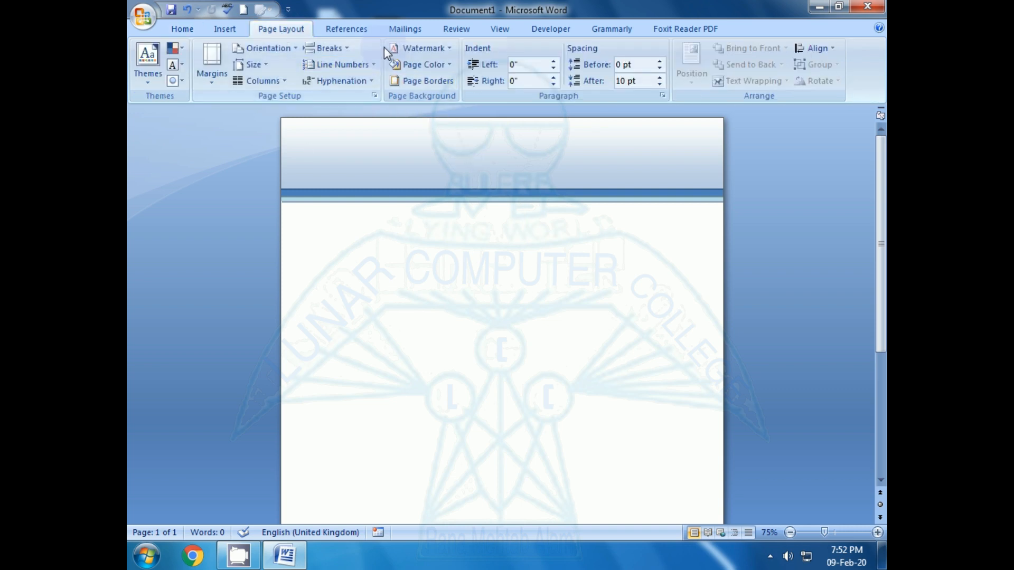
left_click(409, 48)
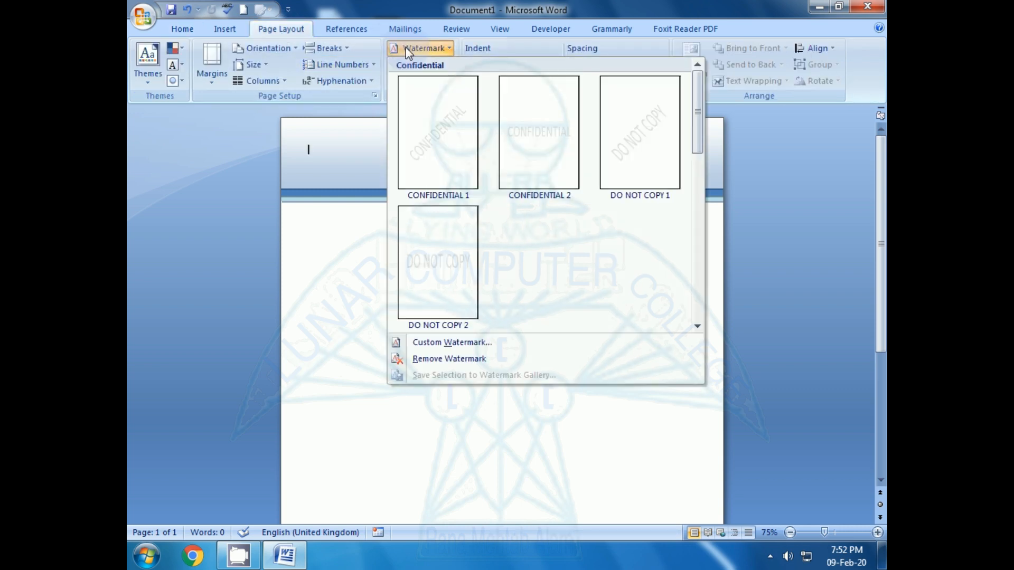
left_click(438, 343)
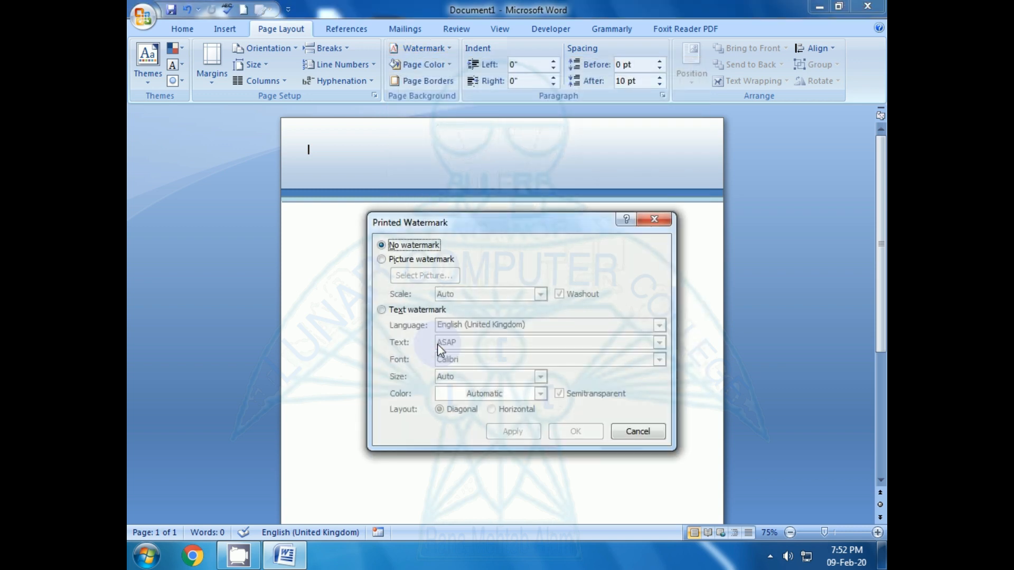
left_click(386, 260)
left_click(420, 275)
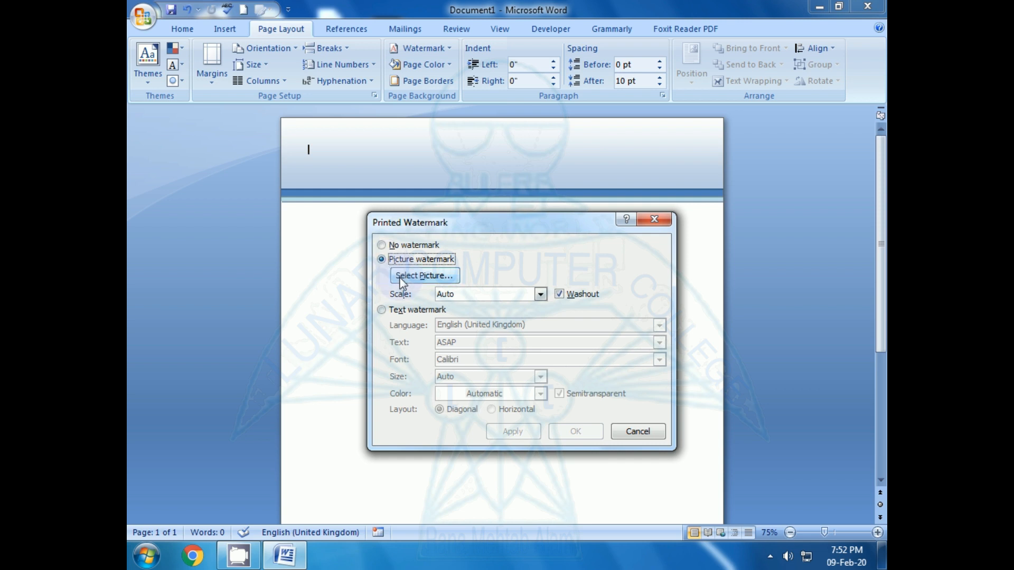
scroll(660, 340, "down", 5)
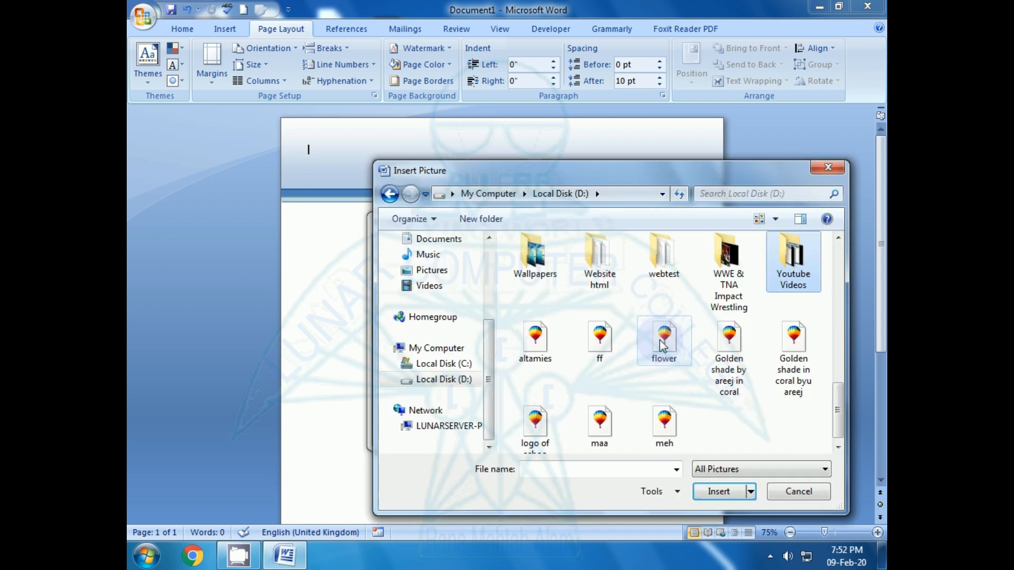
double_click(798, 267)
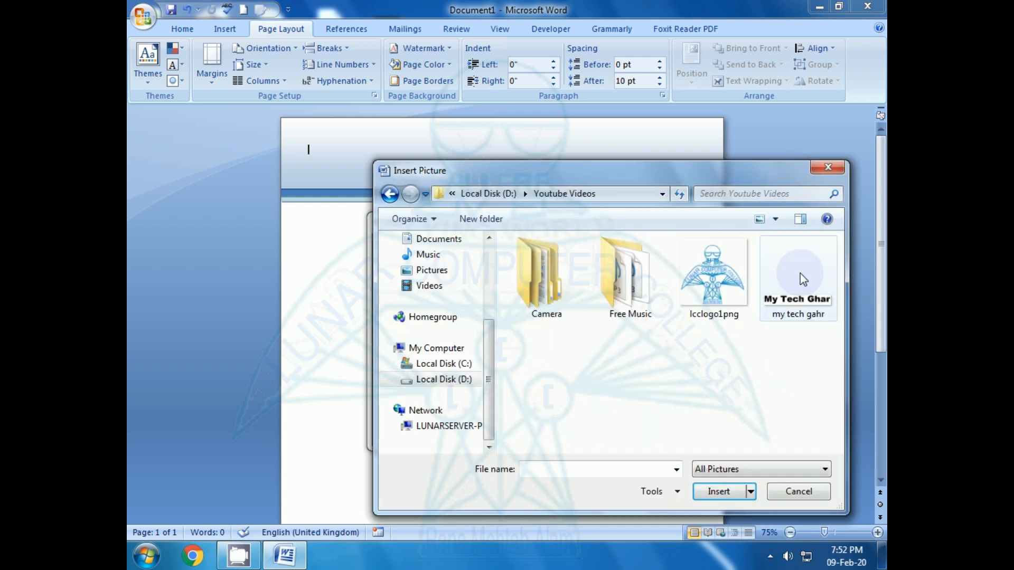
double_click(713, 275)
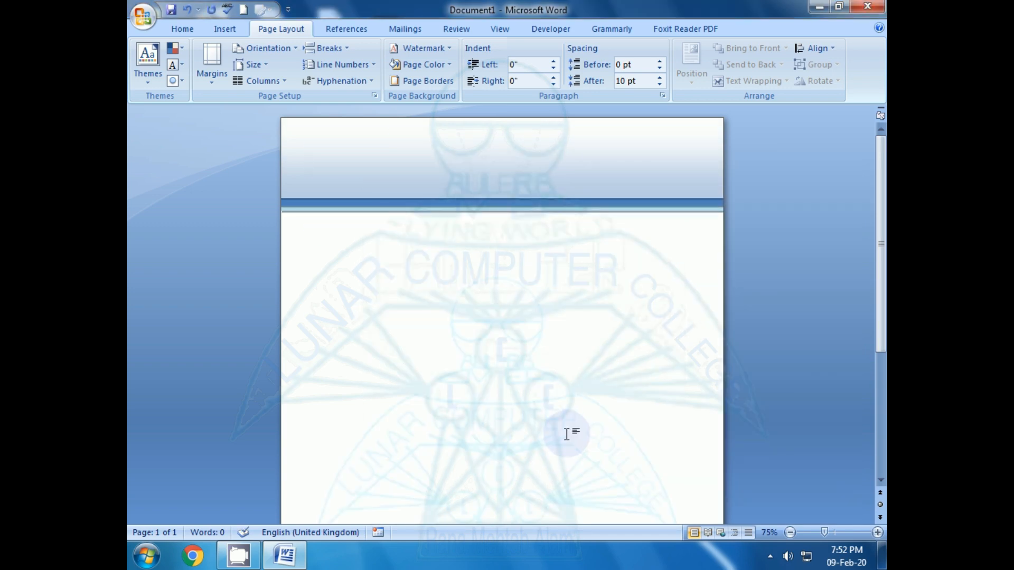
Draw a footer rectangle about 8.28" wide and 0.72" high along the page's lower edge and apply the solid blue shape style.
left_click_drag(881, 327, 881, 443)
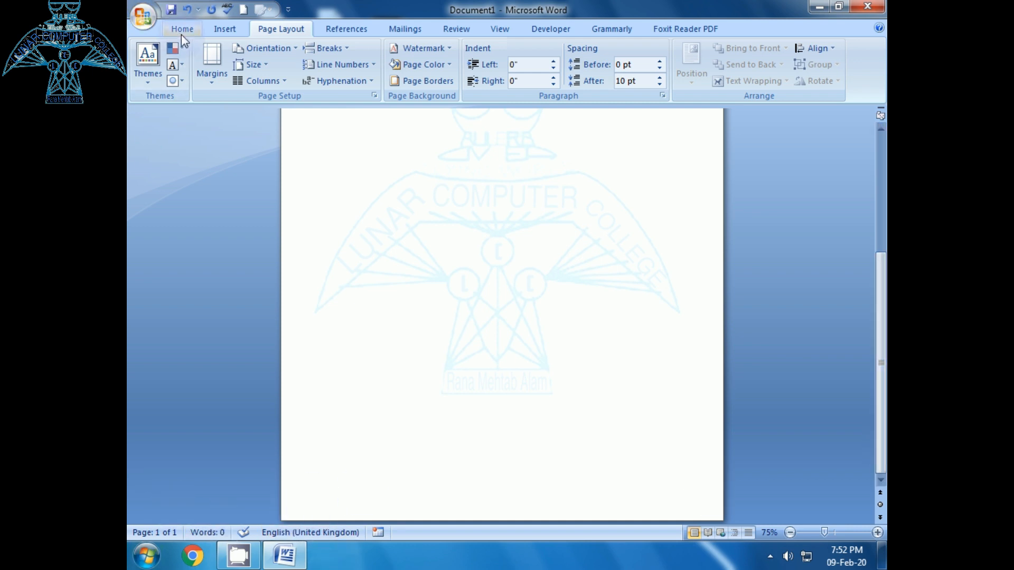
left_click(220, 30)
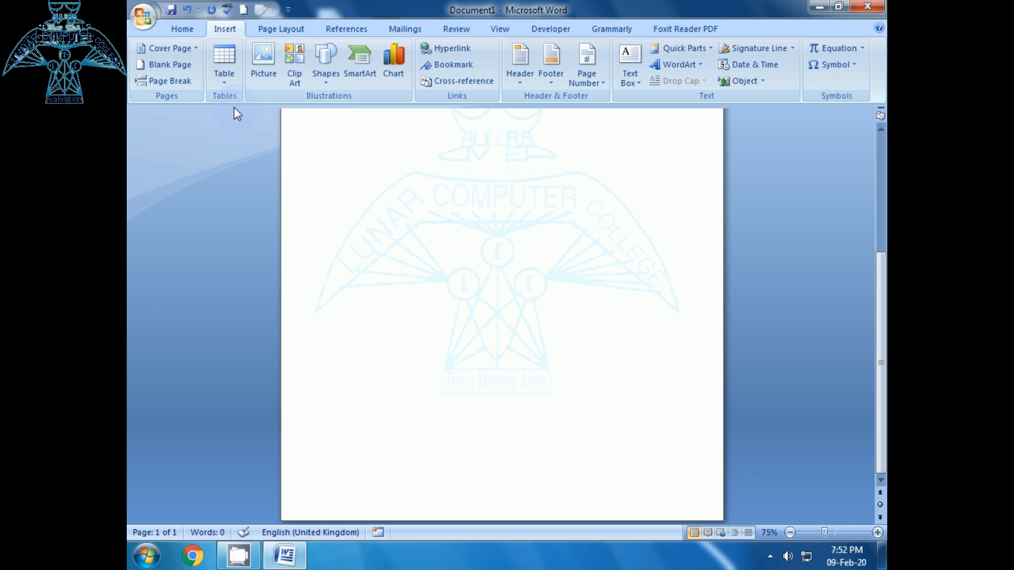
left_click(324, 72)
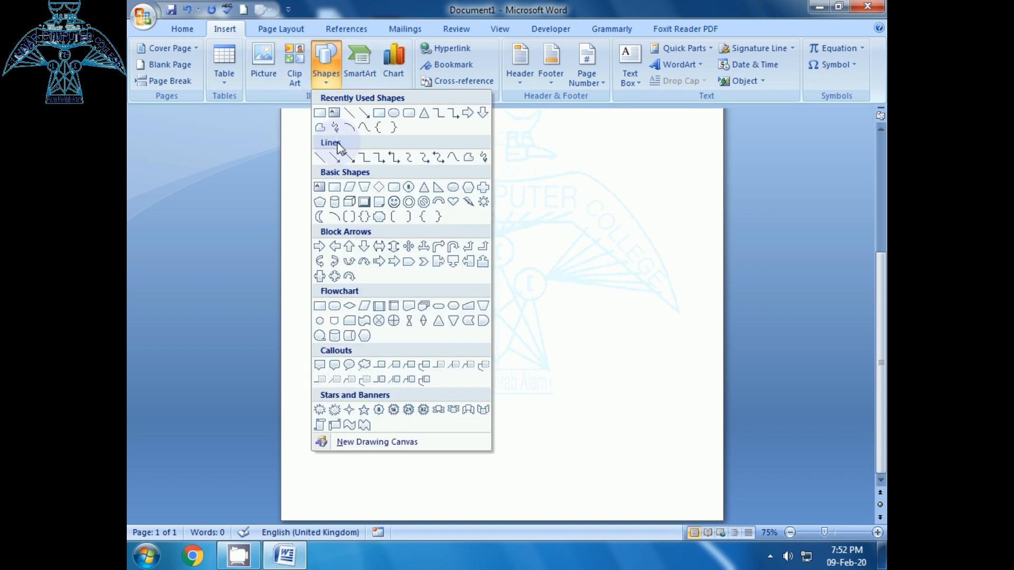
left_click(319, 114)
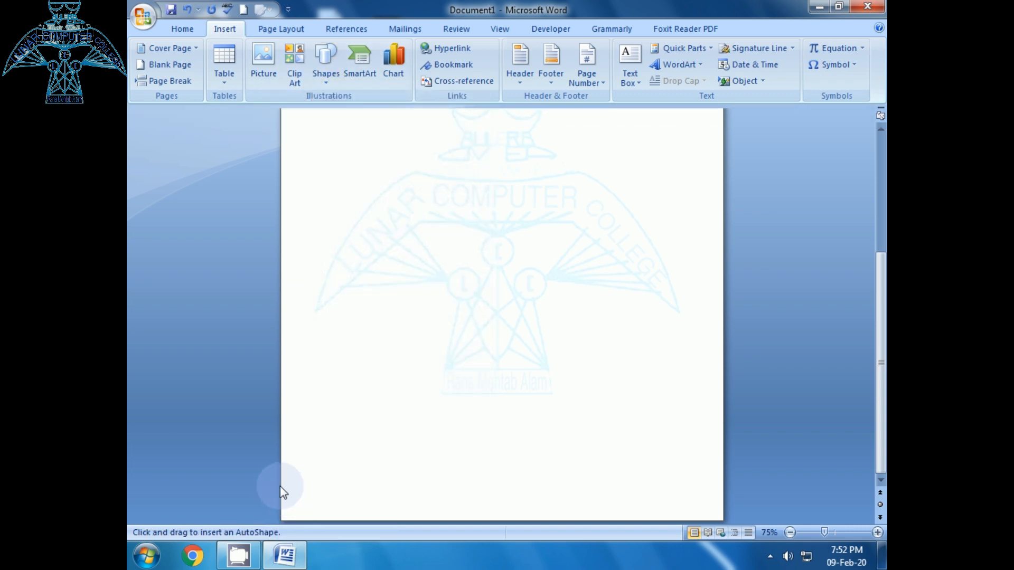
mouse_move(281, 488)
left_mouse_down()
mouse_move(283, 502)
mouse_move(374, 528)
mouse_move(616, 511)
mouse_move(723, 522)
left_mouse_up()
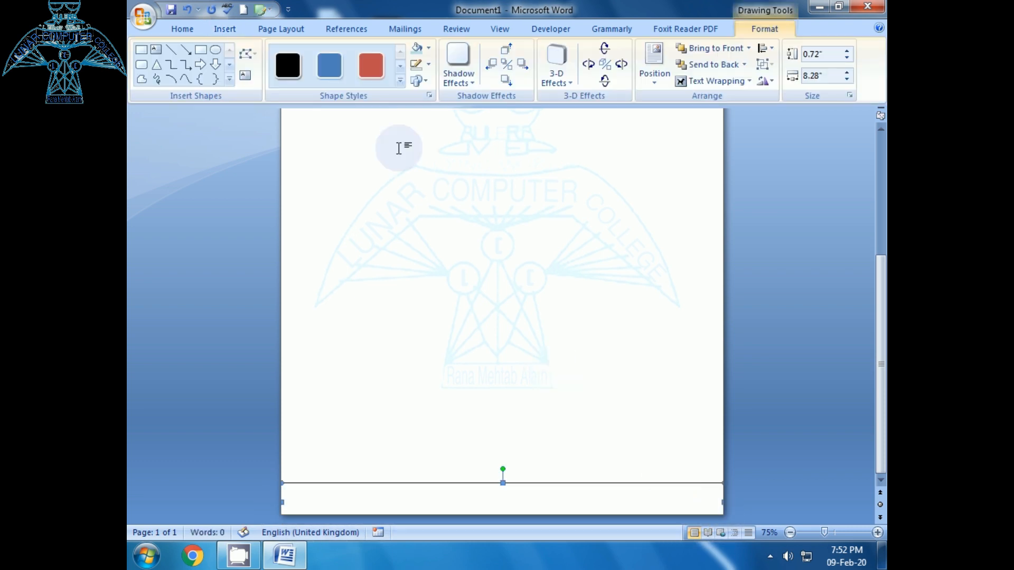
left_click(331, 68)
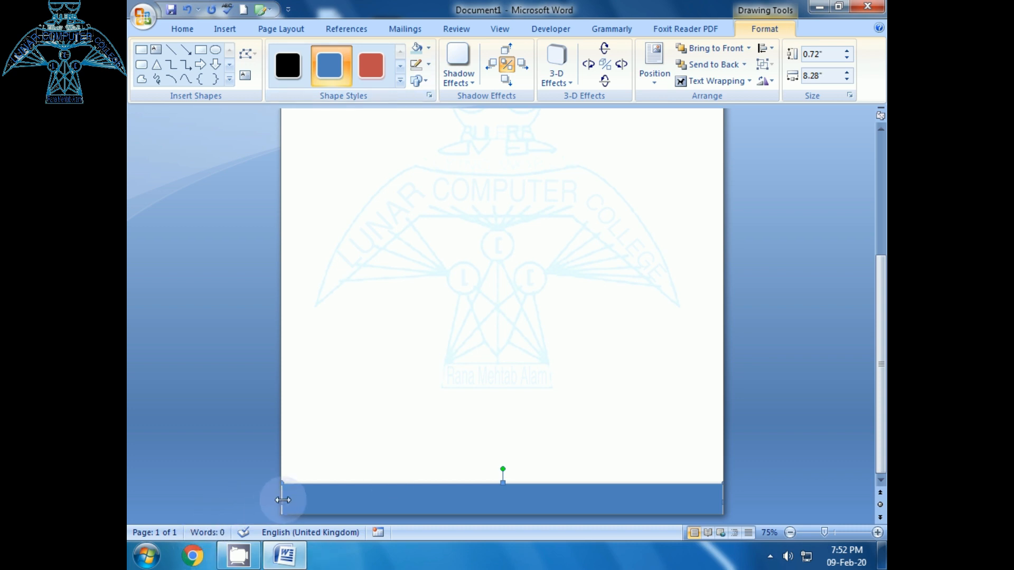
Delete the gradient, blue and light aqua rectangles that form the page header.
scroll(295, 460, "up", 3)
left_click(333, 385)
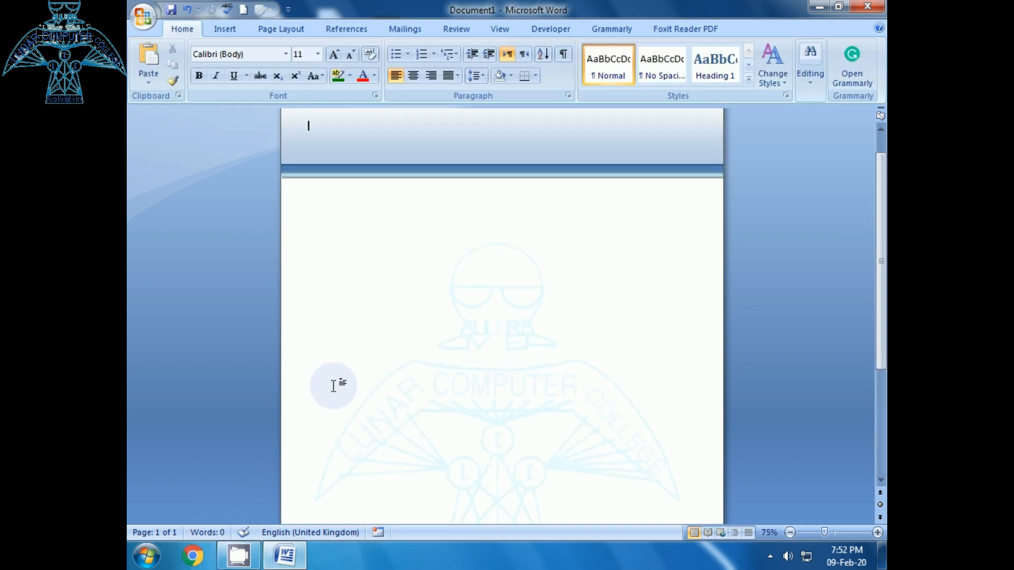
left_click(630, 210)
scroll(650, 227, "up", 2)
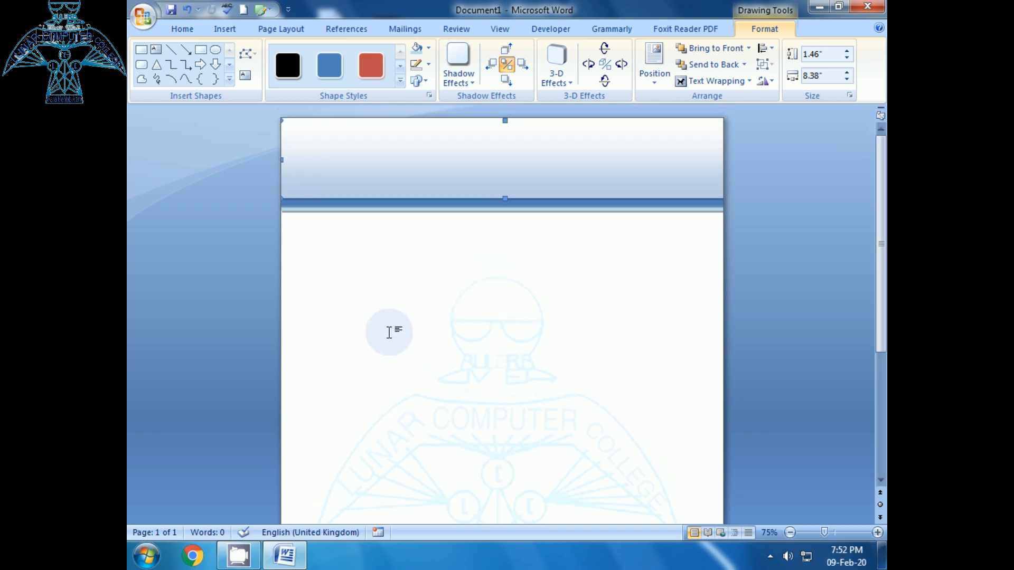
left_click(397, 170)
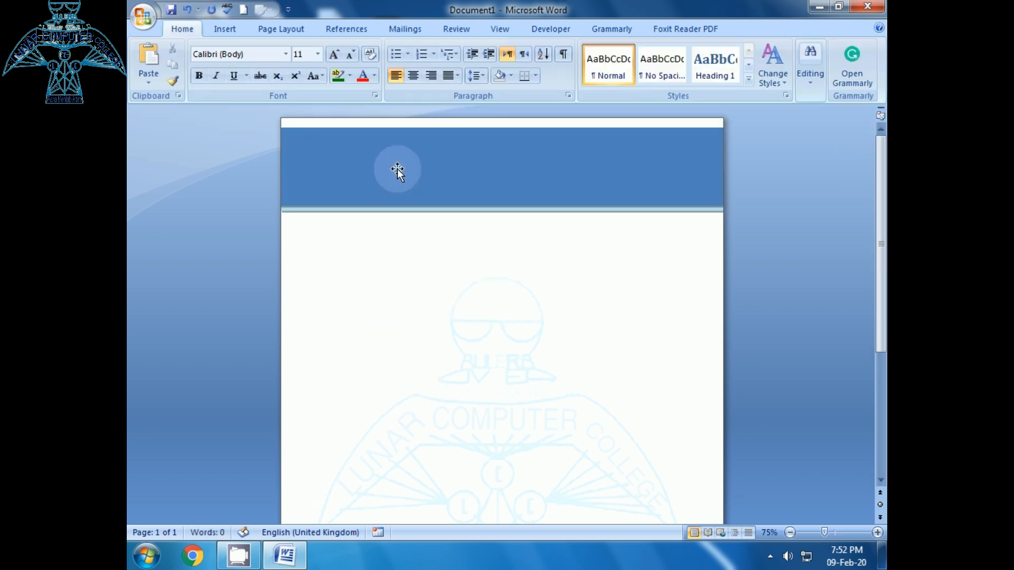
left_click(397, 170)
key("Delete")
left_click(397, 170)
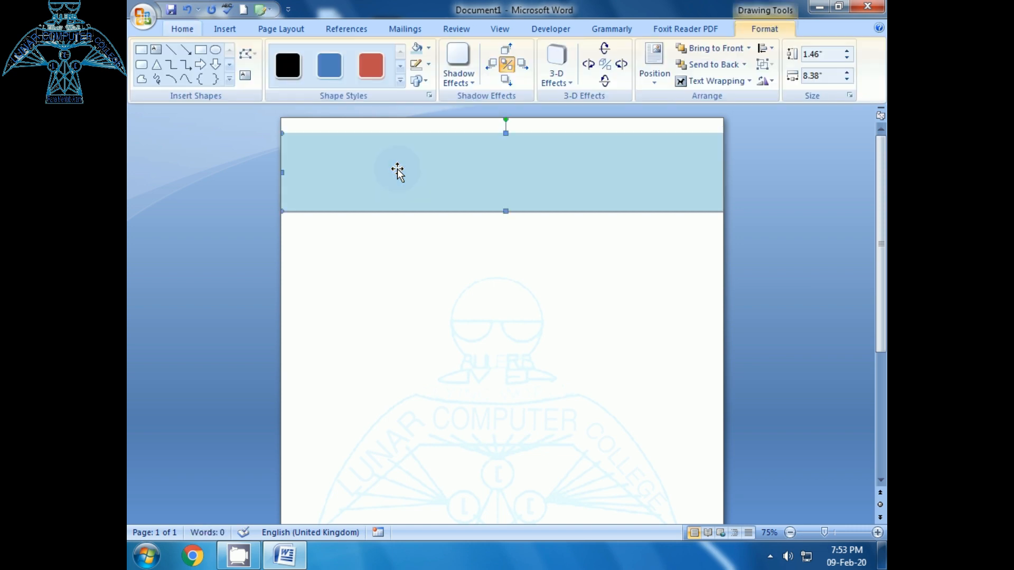
key("Delete")
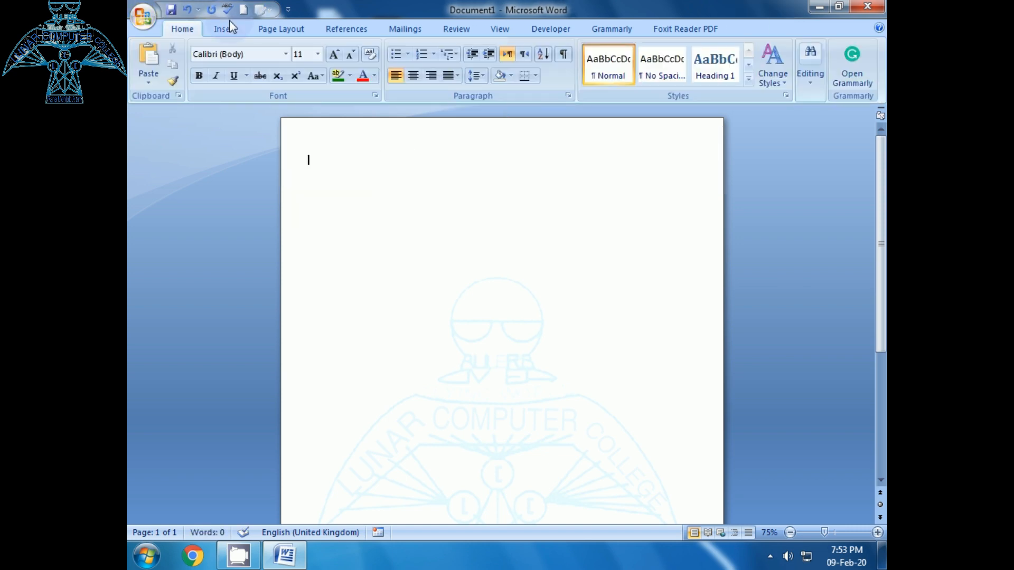
Draw a rounded rectangle about 8.29" wide and 1.97" high across the emptied header area.
left_click(229, 23)
left_click(323, 79)
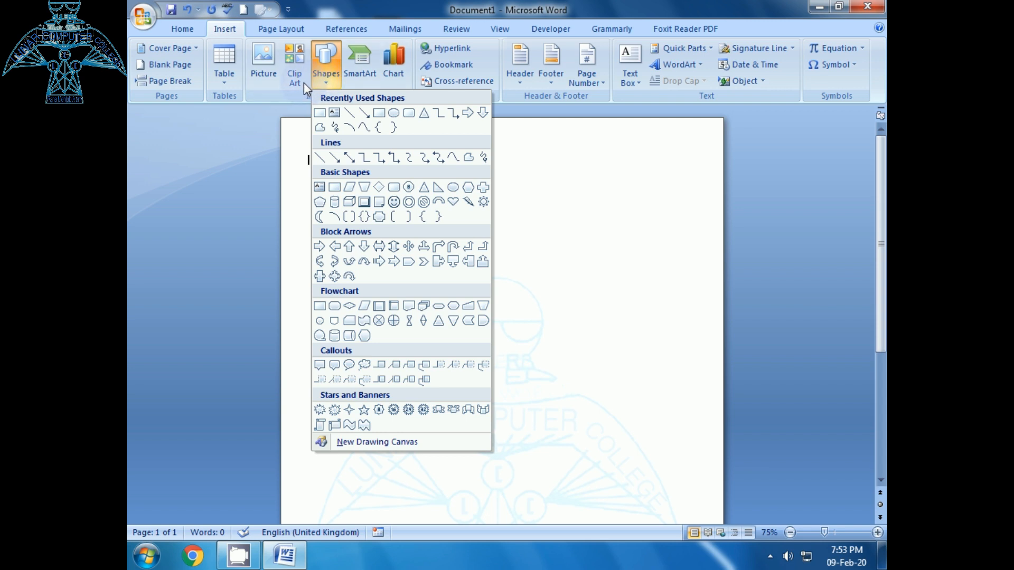
left_click(320, 307)
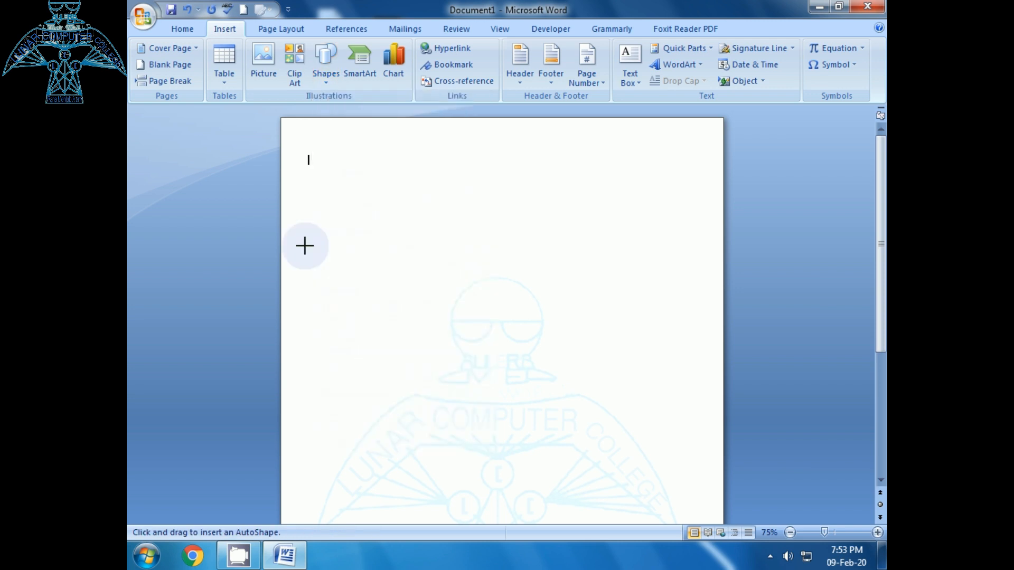
mouse_move(281, 118)
left_mouse_down()
mouse_move(283, 152)
mouse_move(389, 206)
mouse_move(687, 249)
mouse_move(723, 223)
left_mouse_up()
Shrink the rounded rectangle to about 7.86" wide and 1.43" high, insetting it from the page edges on all sides.
left_click_drag(506, 122, 503, 134)
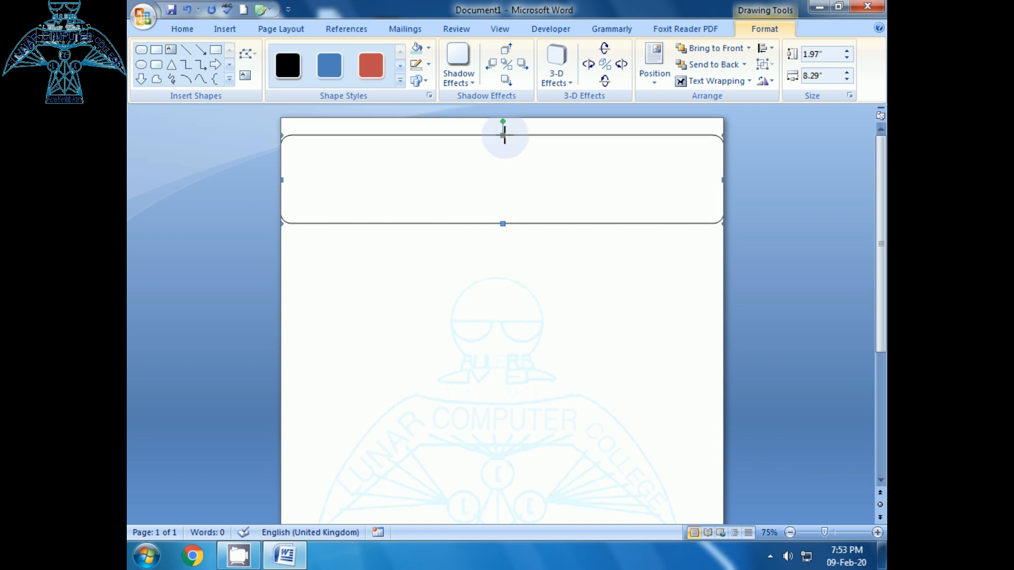
left_click_drag(502, 224, 505, 212)
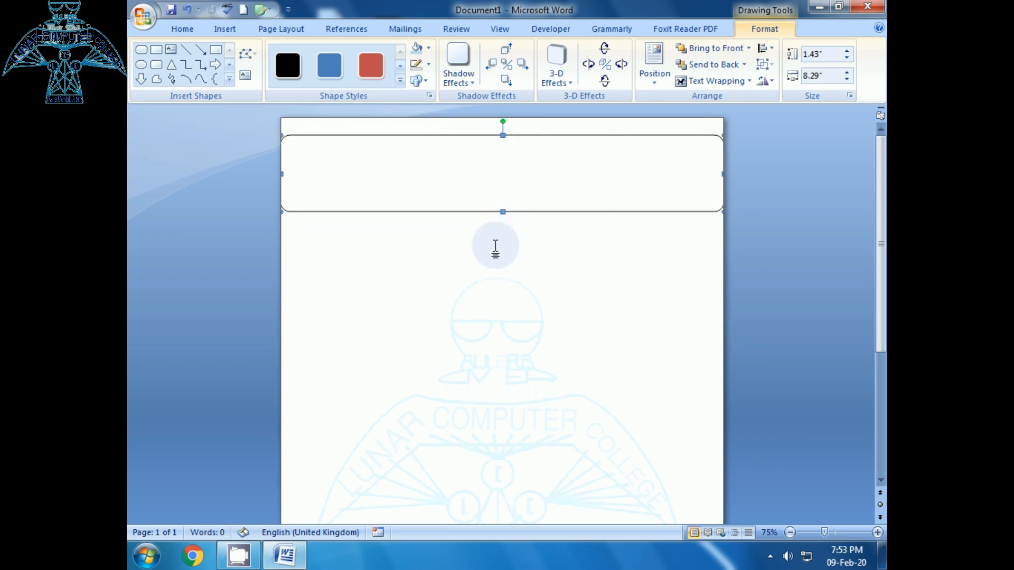
left_click_drag(288, 173, 289, 173)
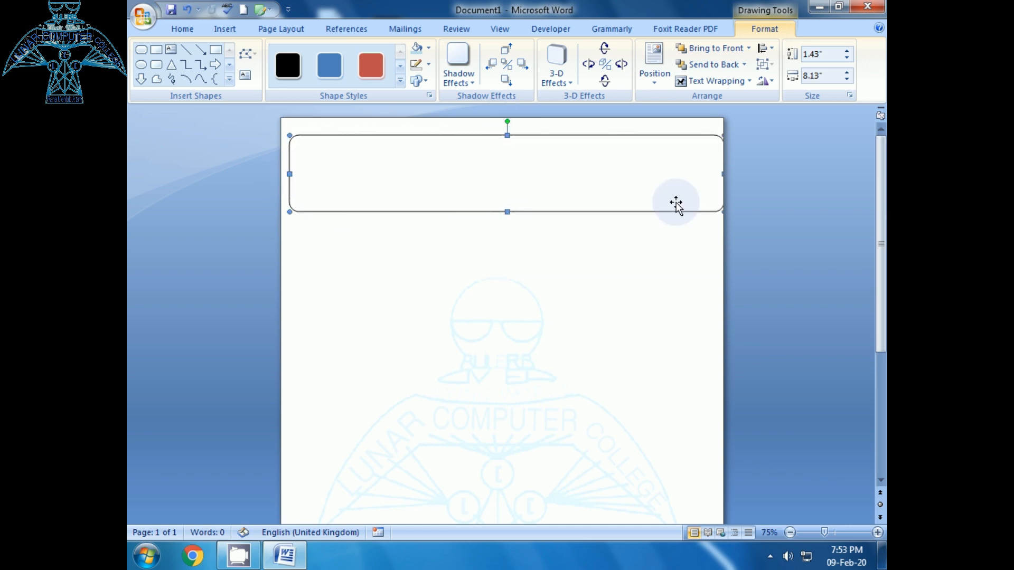
left_click_drag(723, 174, 709, 174)
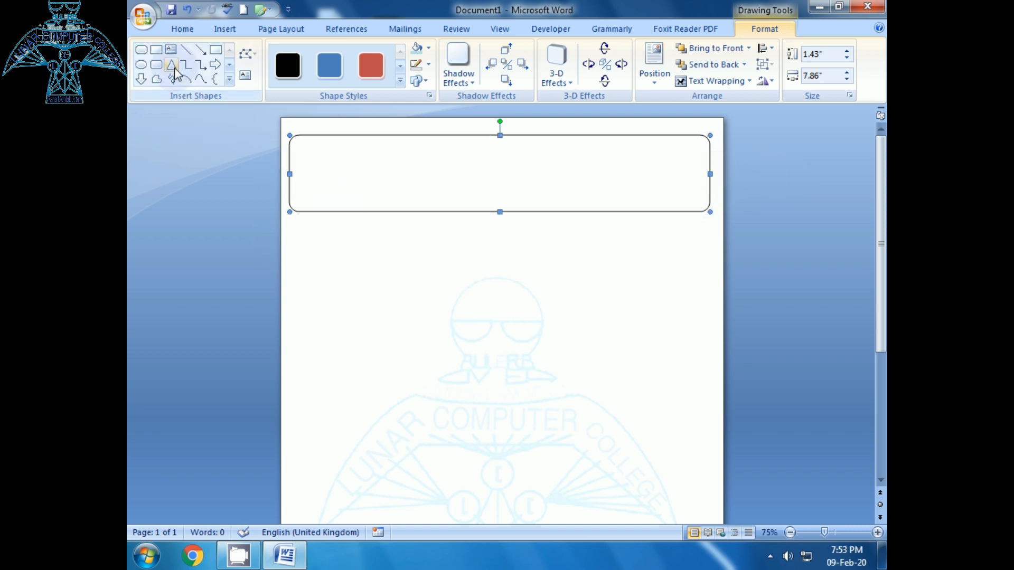
Draw a rectangle about 8.36" wide and 2.08" high over the page's whole header area.
left_click(225, 29)
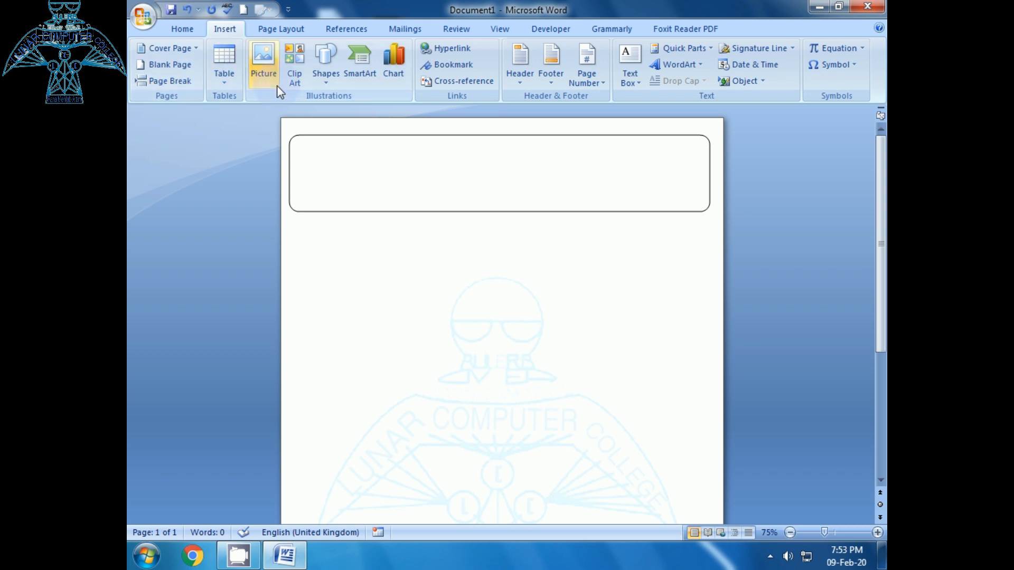
left_click(323, 79)
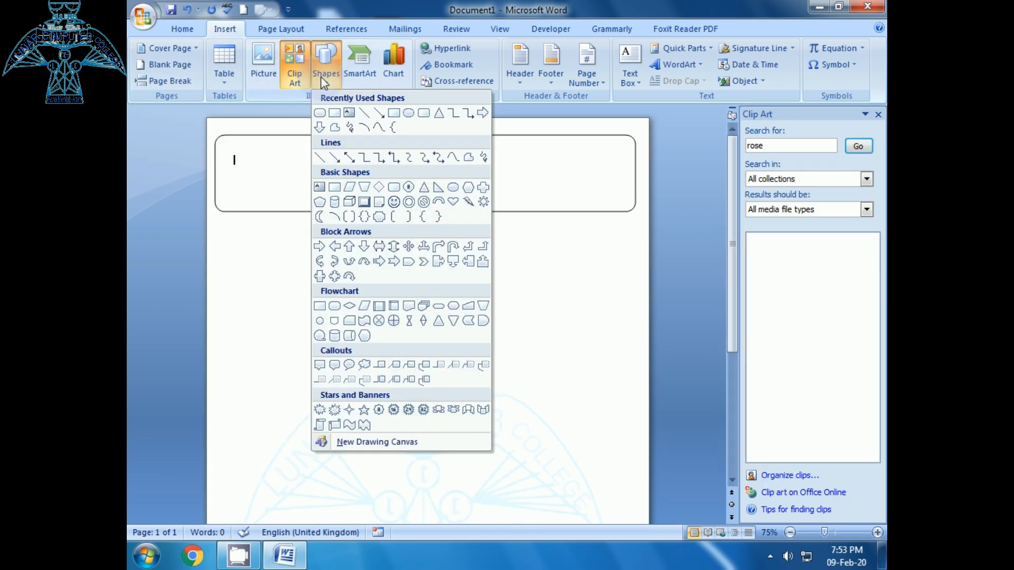
left_click(879, 114)
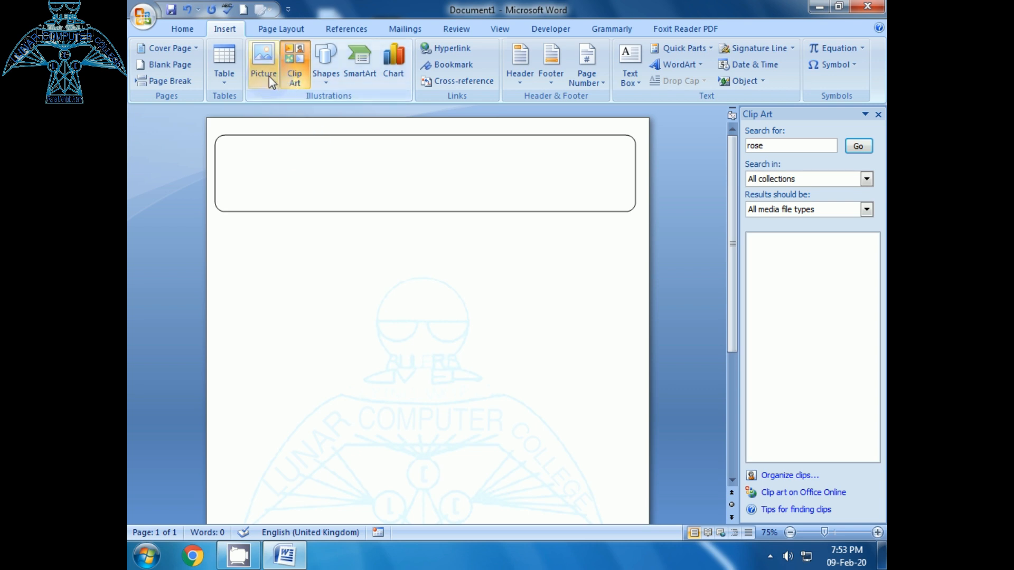
left_click(322, 81)
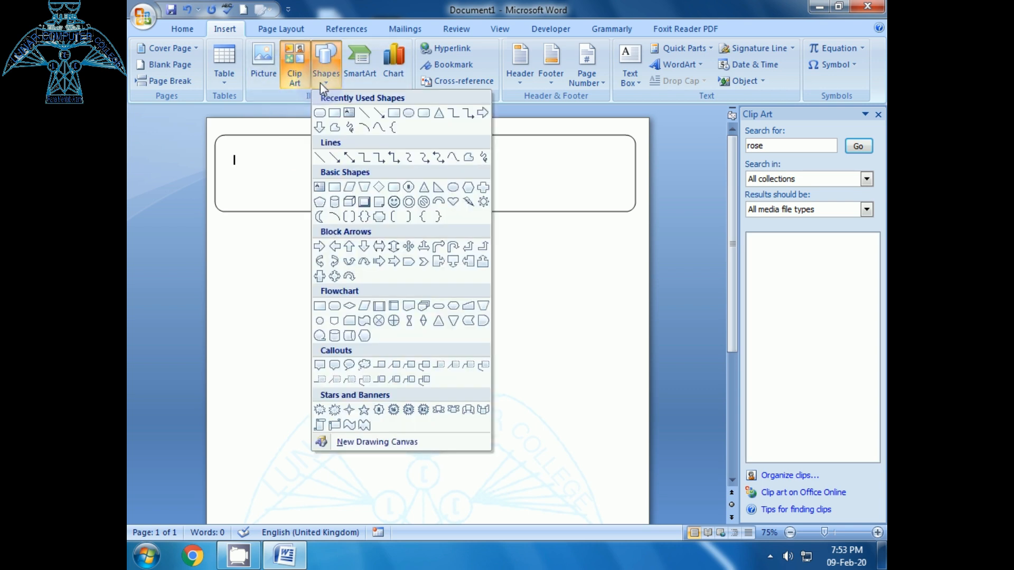
left_click(319, 113)
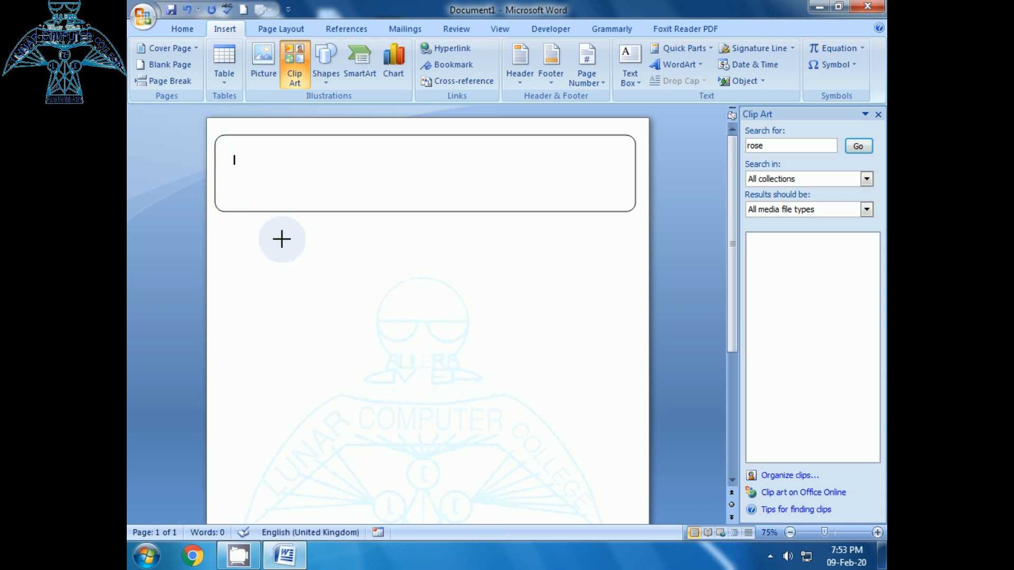
left_click_drag(622, 230, 653, 230)
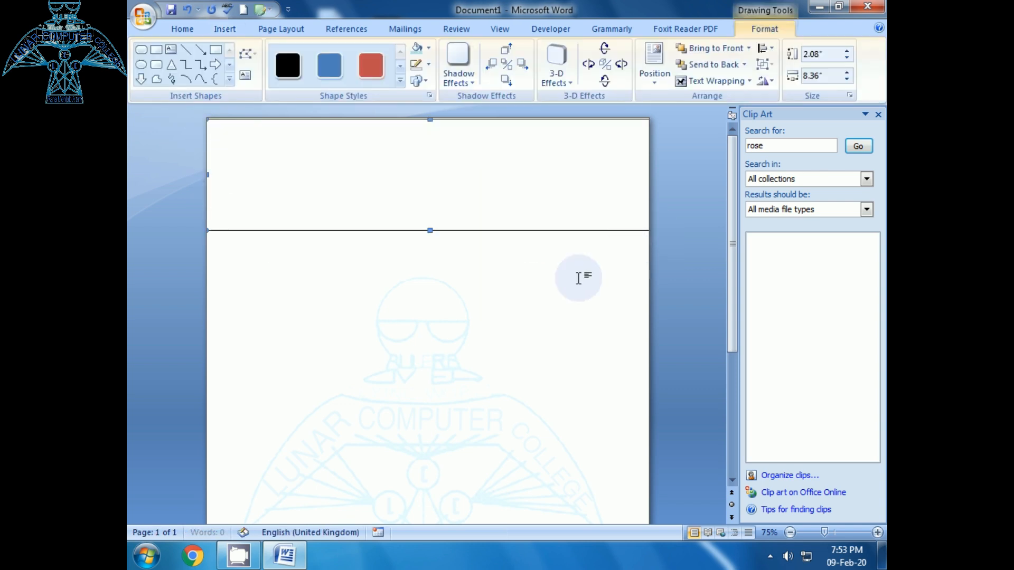
Apply the solid red shape style to the header rectangle and send it behind the white rounded rectangle.
left_click(370, 68)
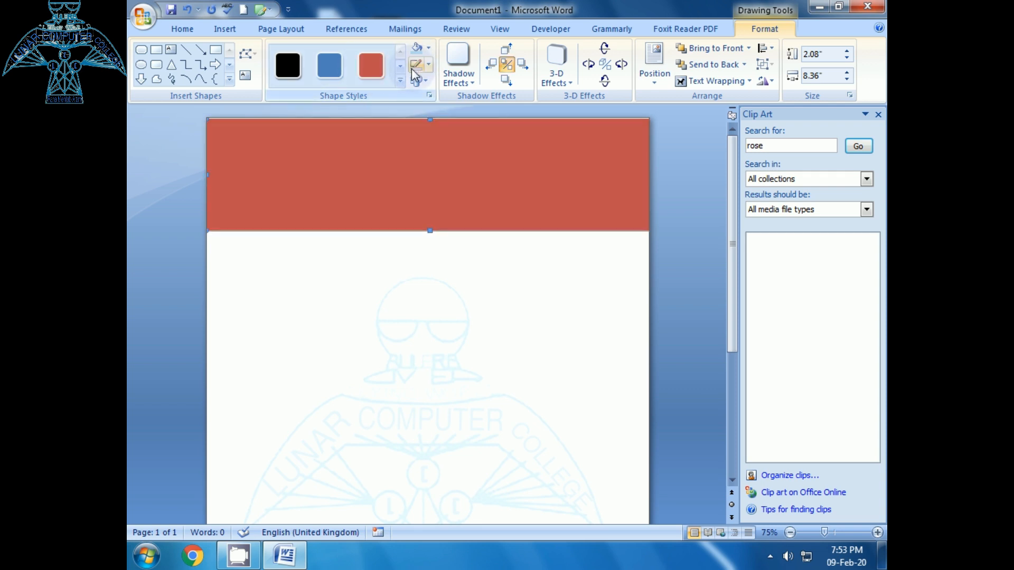
left_click(708, 64)
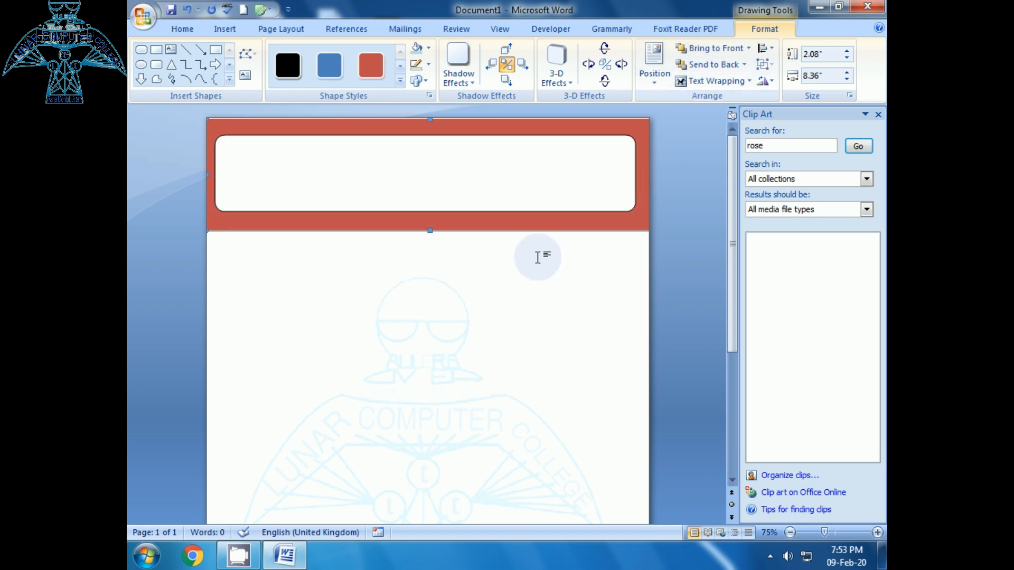
Narrow the white rounded rectangle to about 7.65" by moving its left edge inward.
left_click(494, 173)
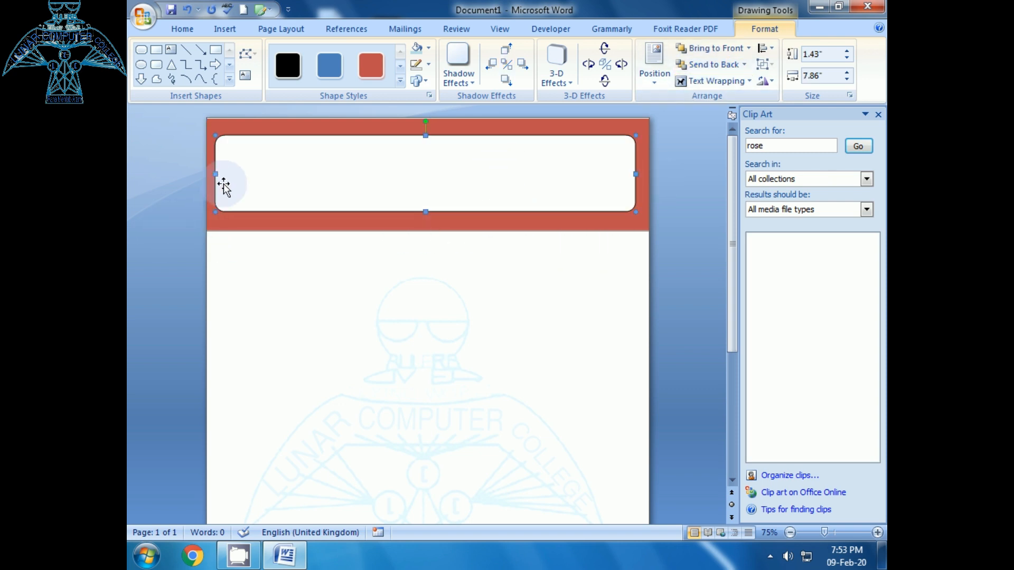
left_click_drag(218, 174, 228, 174)
left_click(412, 334)
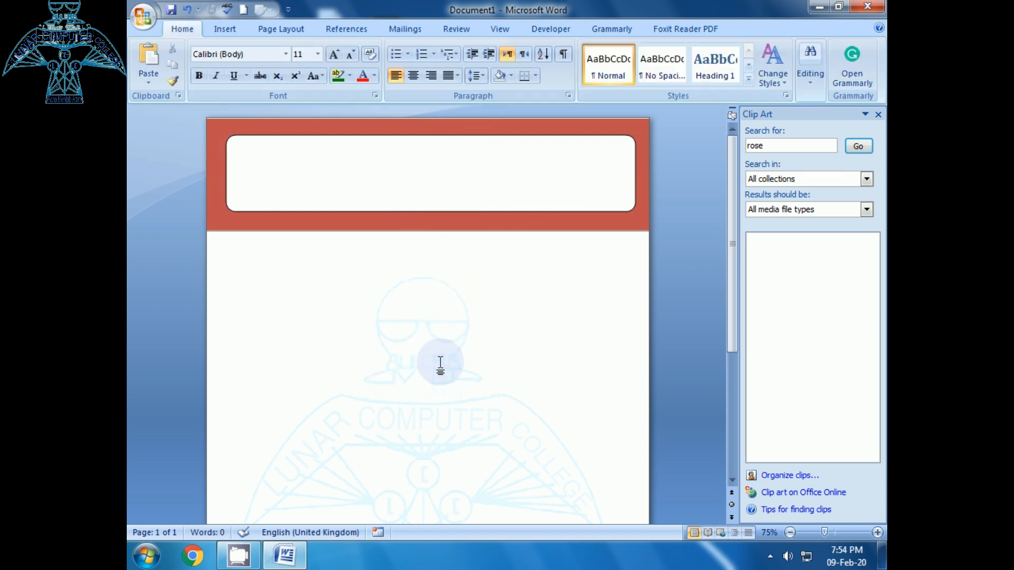
Replace the white rounded rectangle with a flowchart Manual Input shape about 8.29" wide and 2.08" high across the red header.
left_click(326, 202)
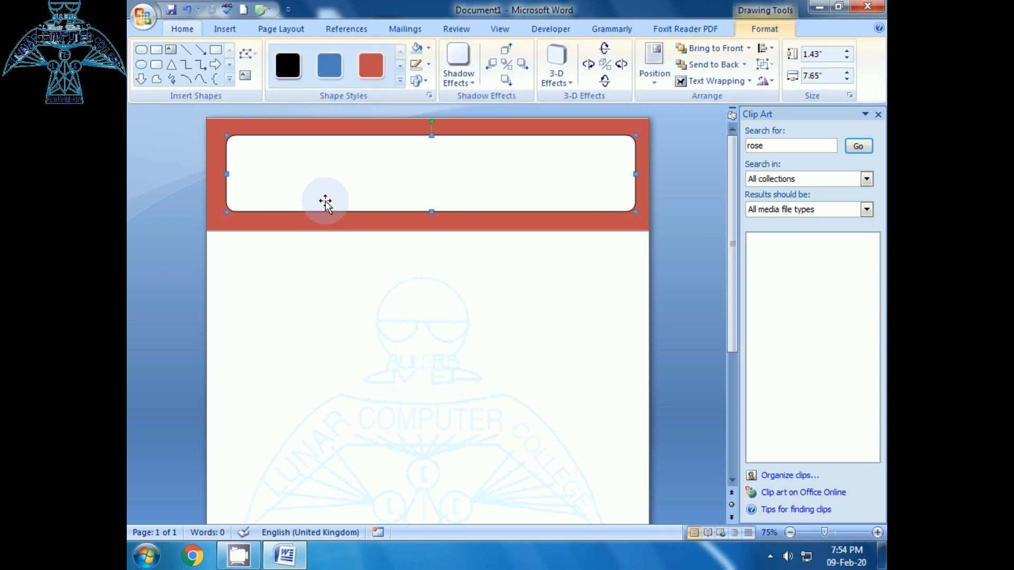
key("ctrl+z")
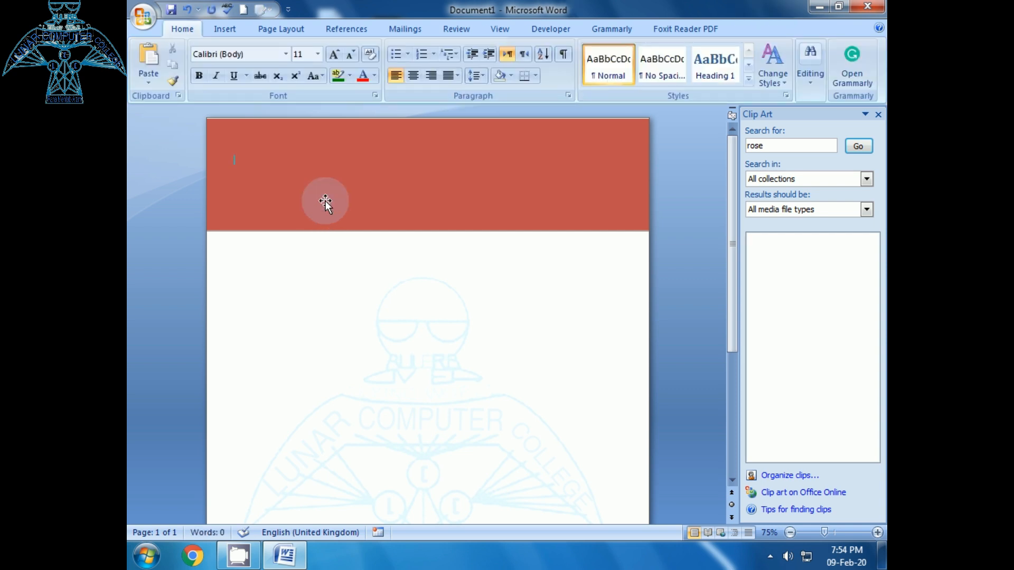
left_click(221, 30)
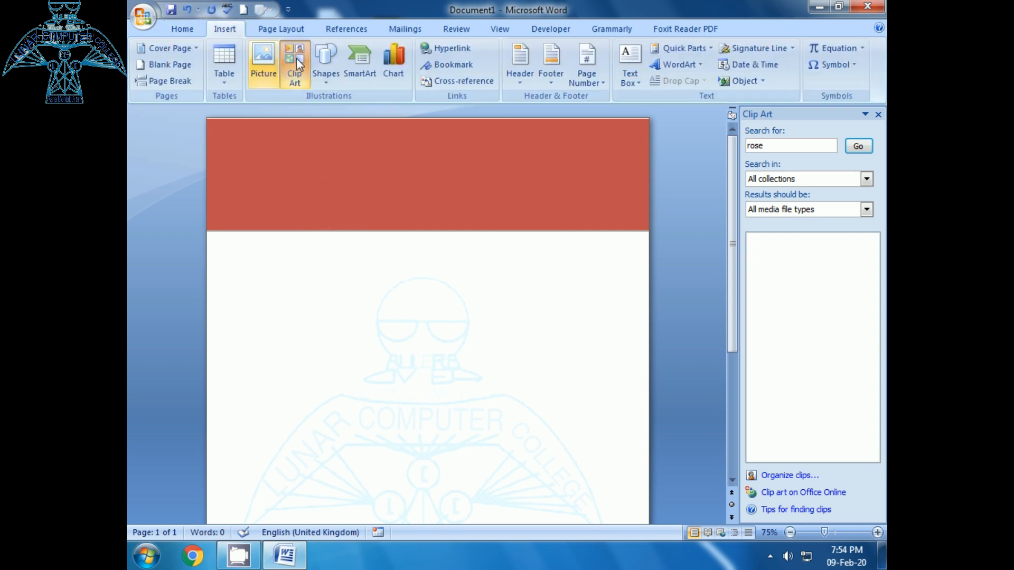
left_click(327, 80)
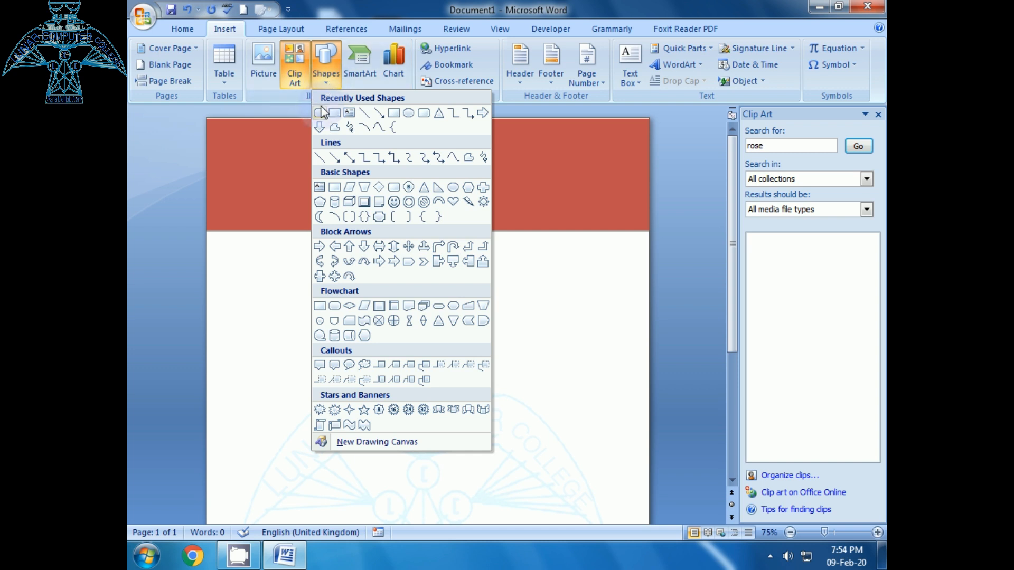
left_click(468, 305)
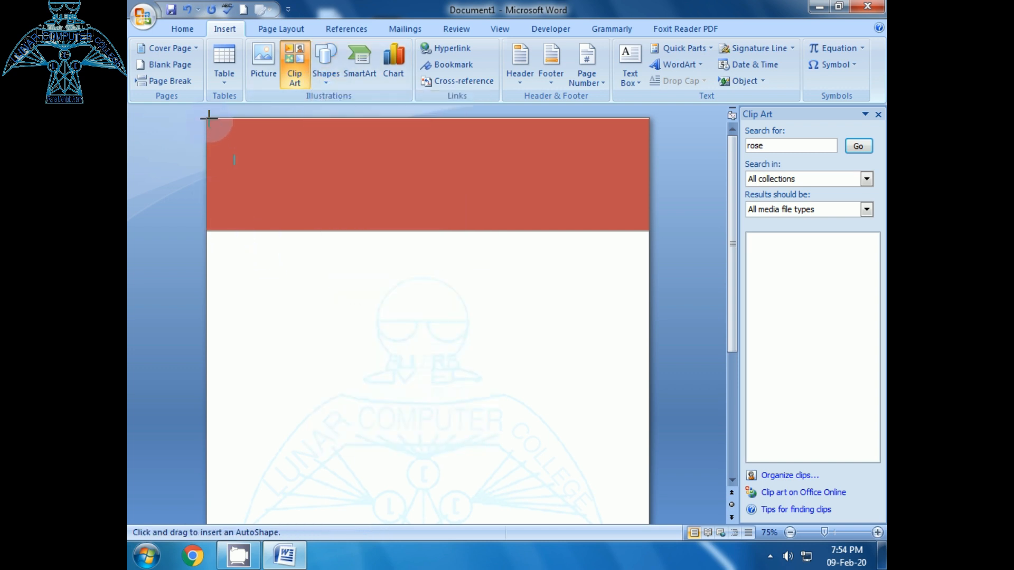
mouse_move(208, 118)
left_mouse_down()
mouse_move(204, 199)
mouse_move(512, 236)
mouse_move(645, 221)
left_mouse_up()
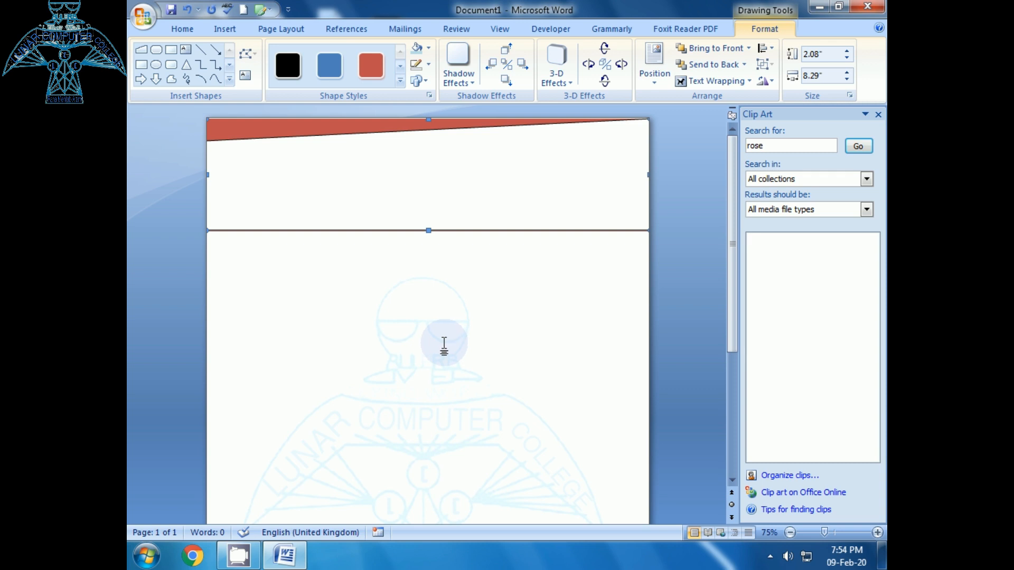
Reduce the slanted white shape's height to about 2" from its lower edge, leaving a thin red strip below it.
left_click(355, 281)
left_click(387, 230)
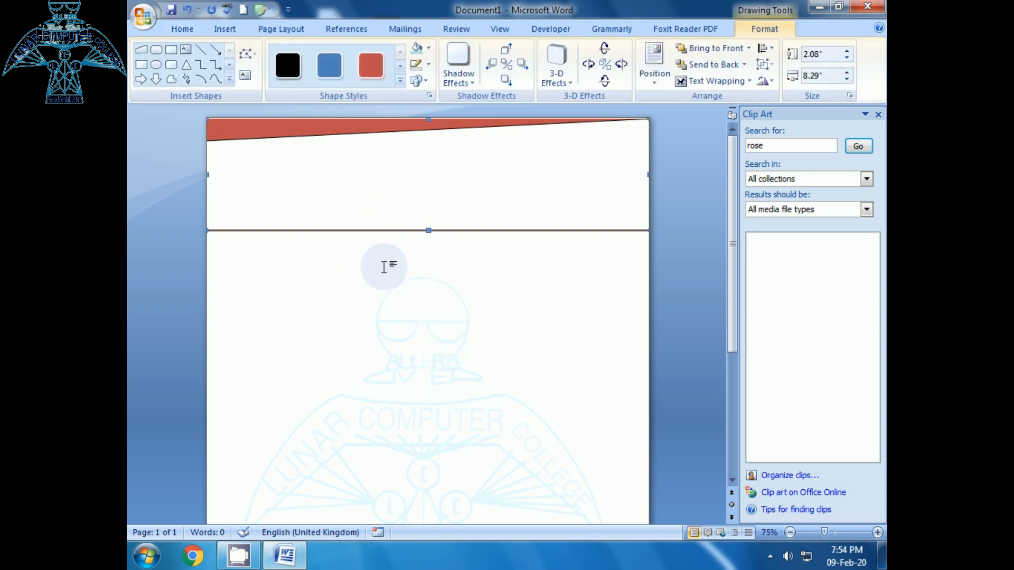
left_click_drag(427, 230, 423, 223)
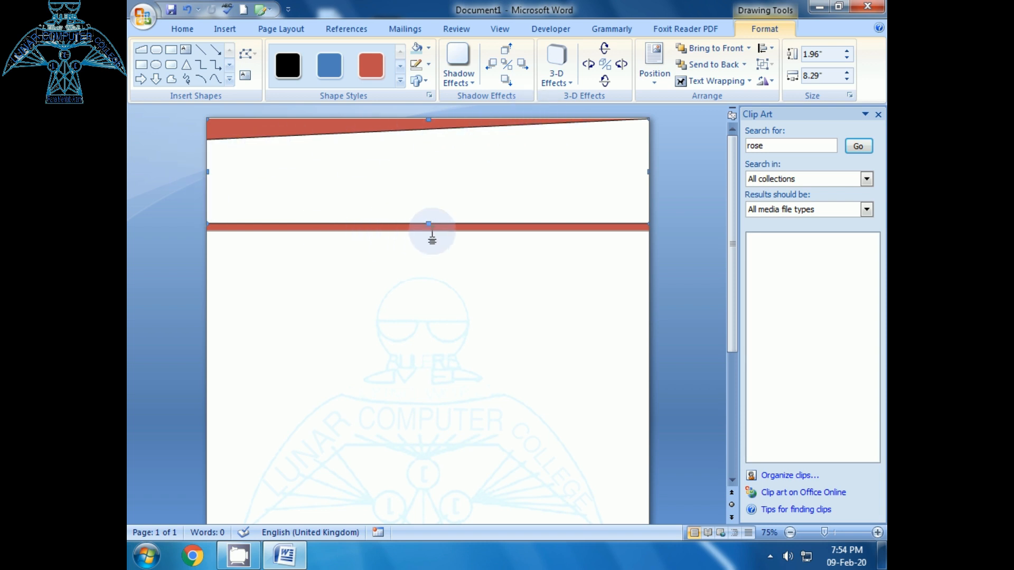
left_click_drag(428, 222, 428, 226)
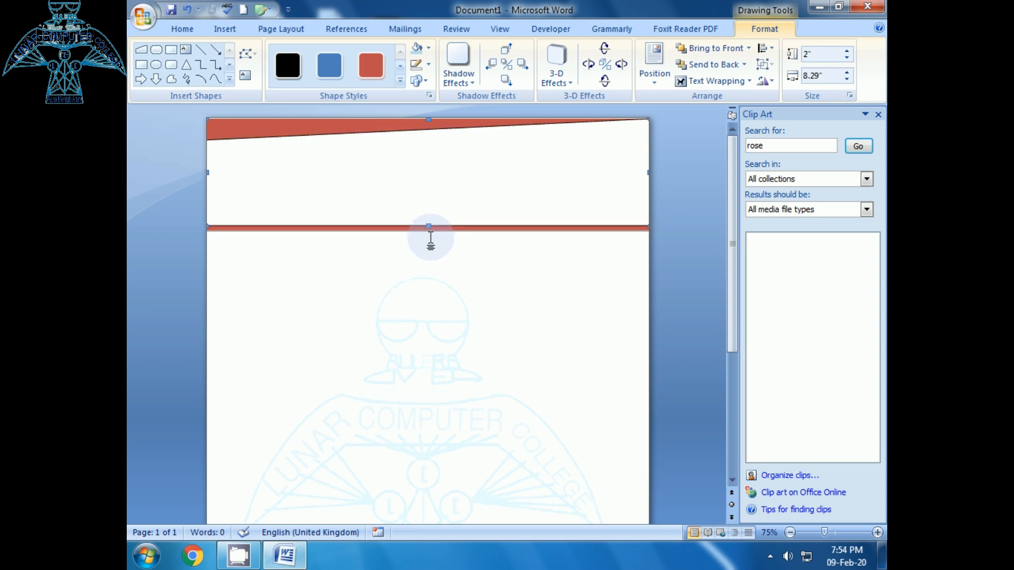
left_click(397, 280)
Duplicate the red header rectangle with copy and paste, and send the copy behind the other header shapes.
left_click(233, 125)
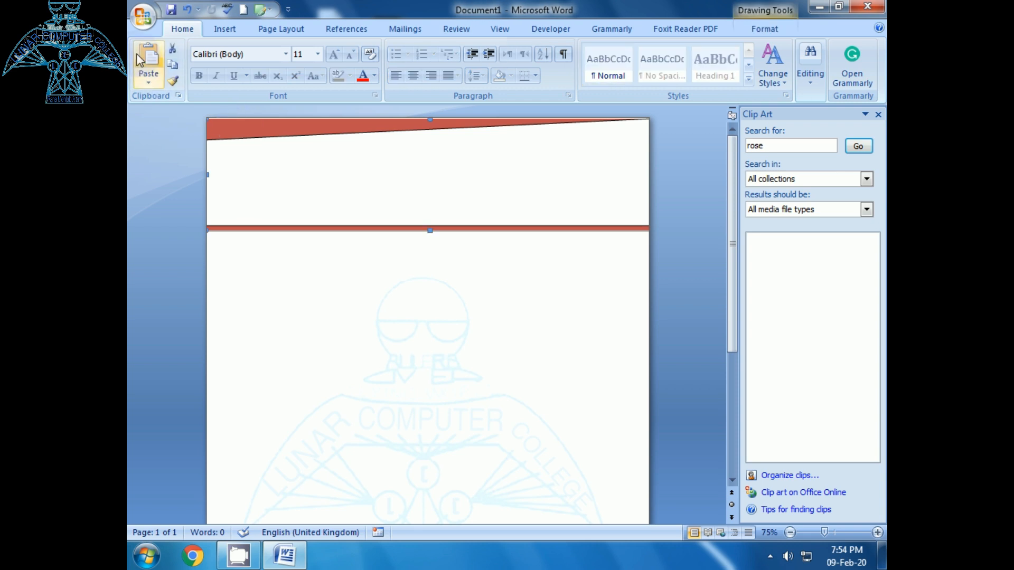
left_click(173, 66)
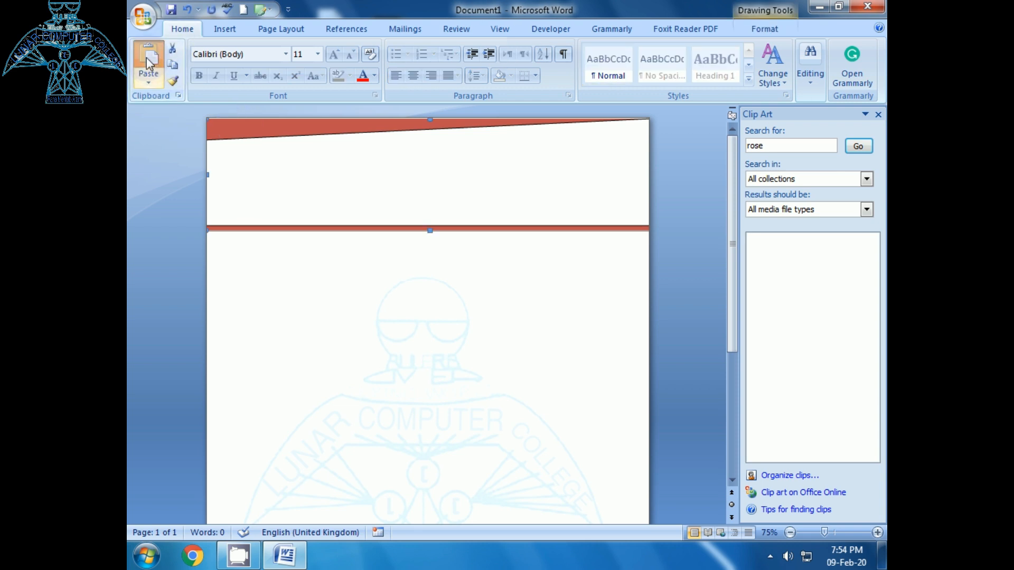
left_click(148, 61)
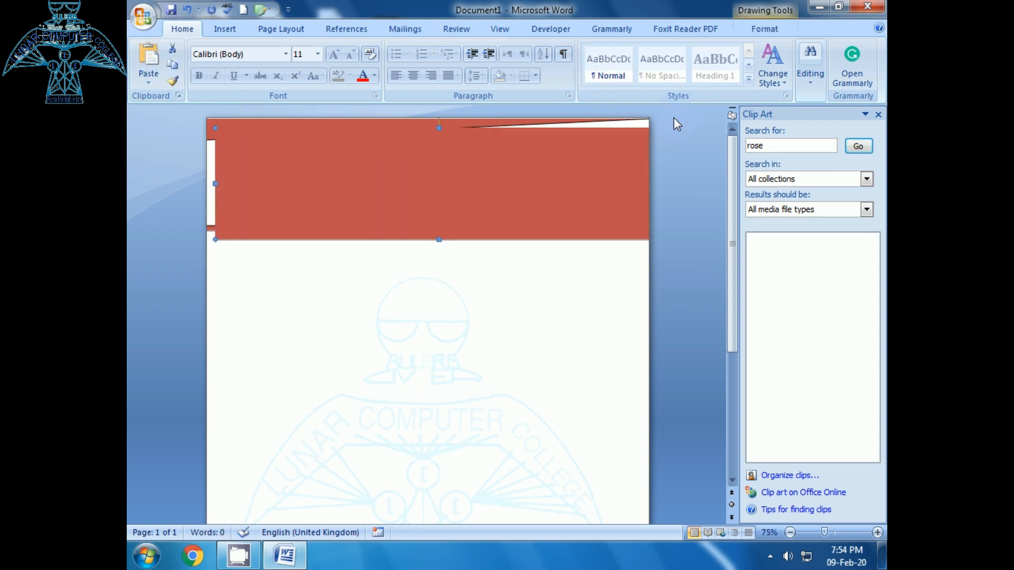
left_click(760, 30)
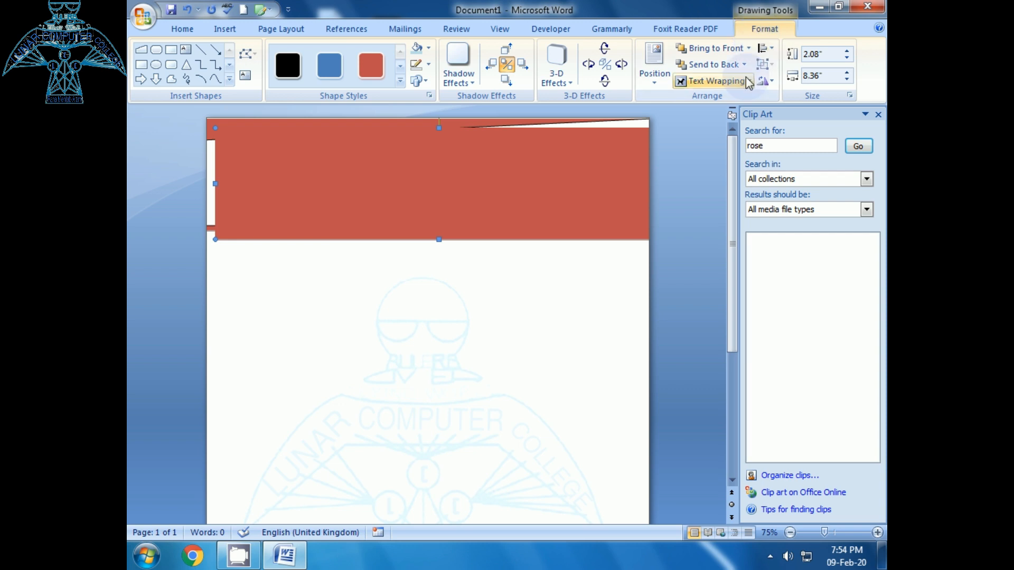
left_click(713, 65)
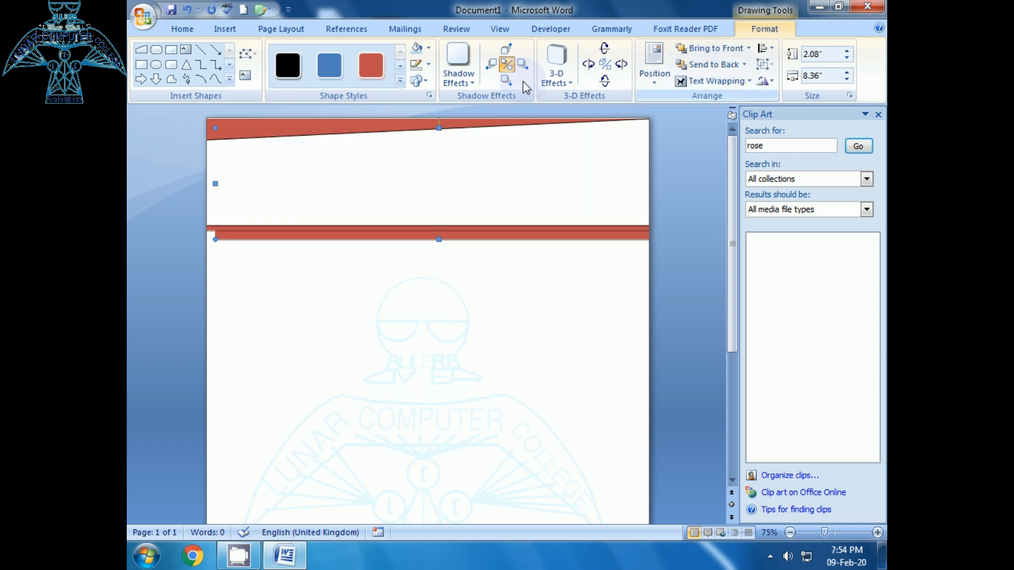
Apply the solid blue shape style to the copy and nudge it up and left into a thin strip below the red one.
left_click(331, 67)
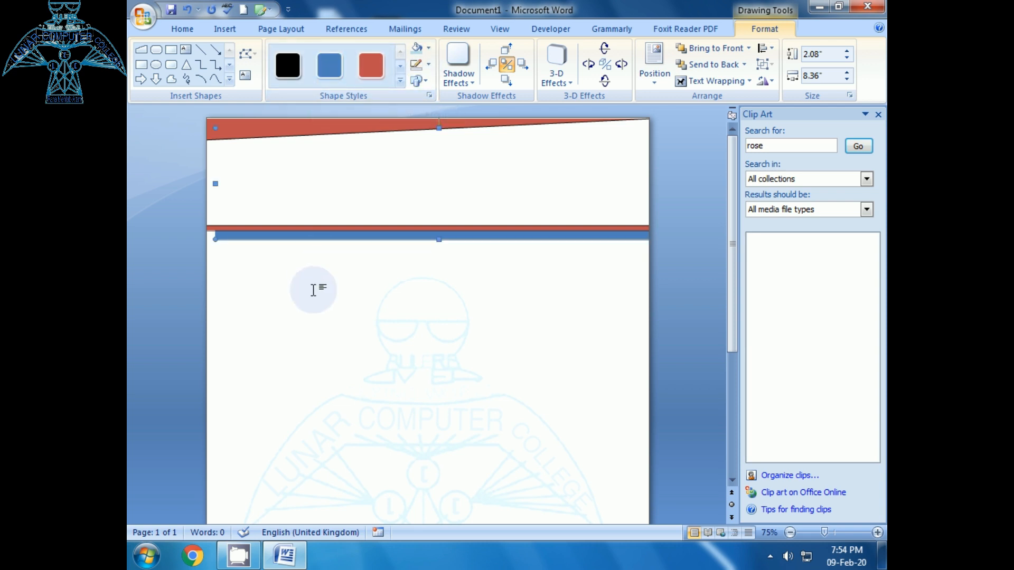
key("ctrl+Up")
key("ctrl+Up")
key("ctrl+Up")
key("ctrl+Left")
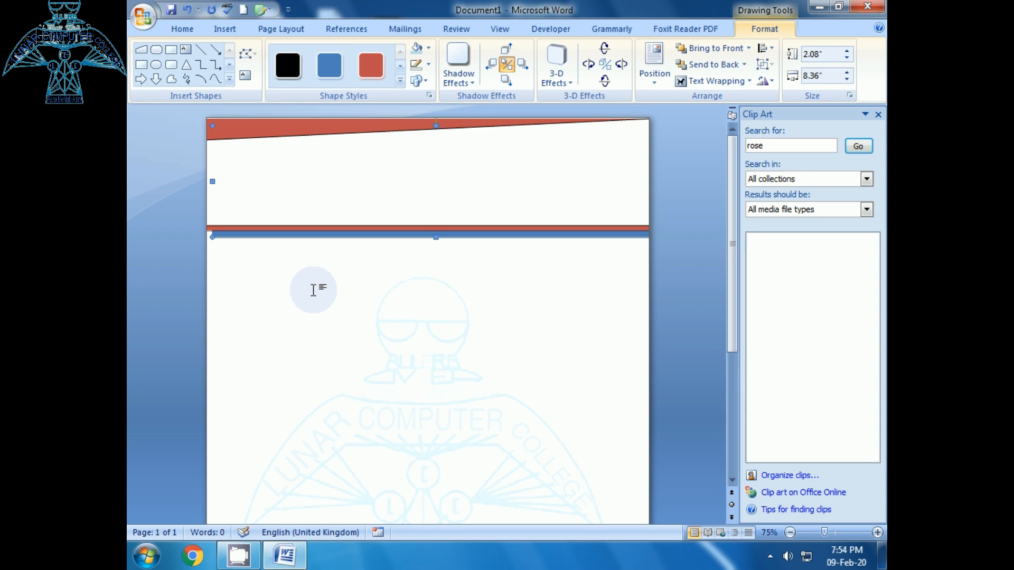
key("ctrl+Up")
key("ctrl+Up")
key("ctrl+Up")
key("ctrl+Up")
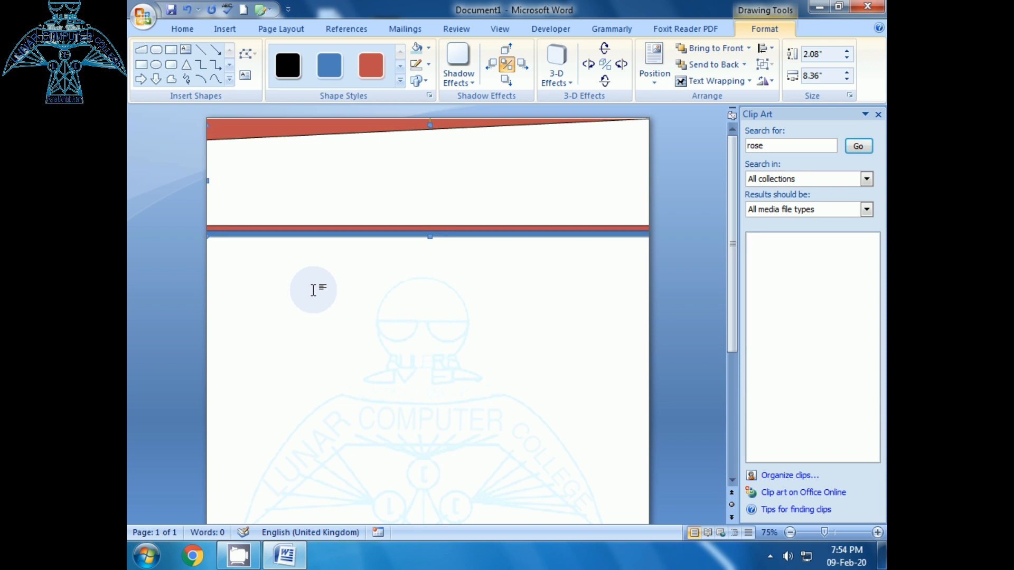
key("ctrl+Down")
key("ctrl+Down")
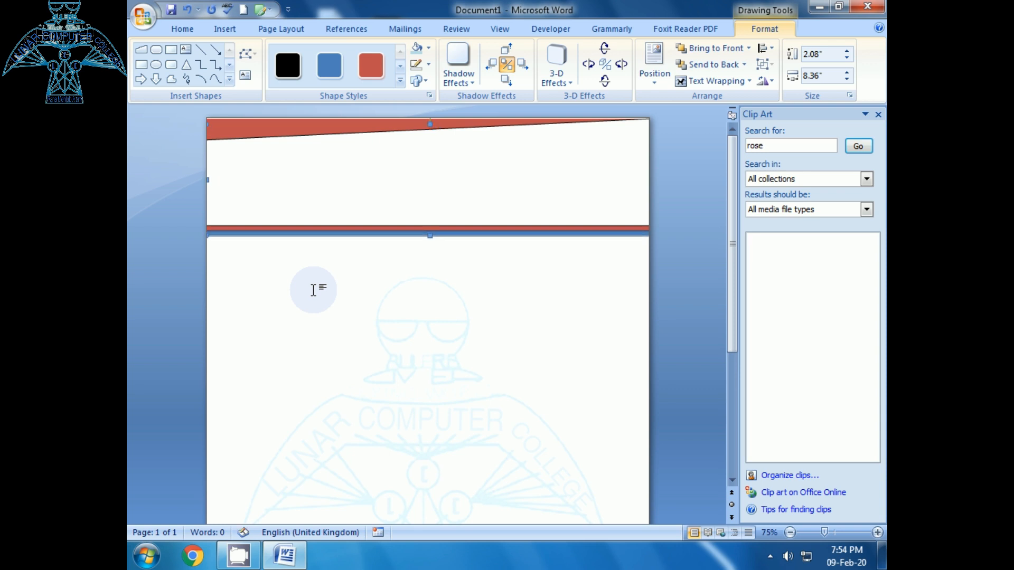
left_click(312, 317)
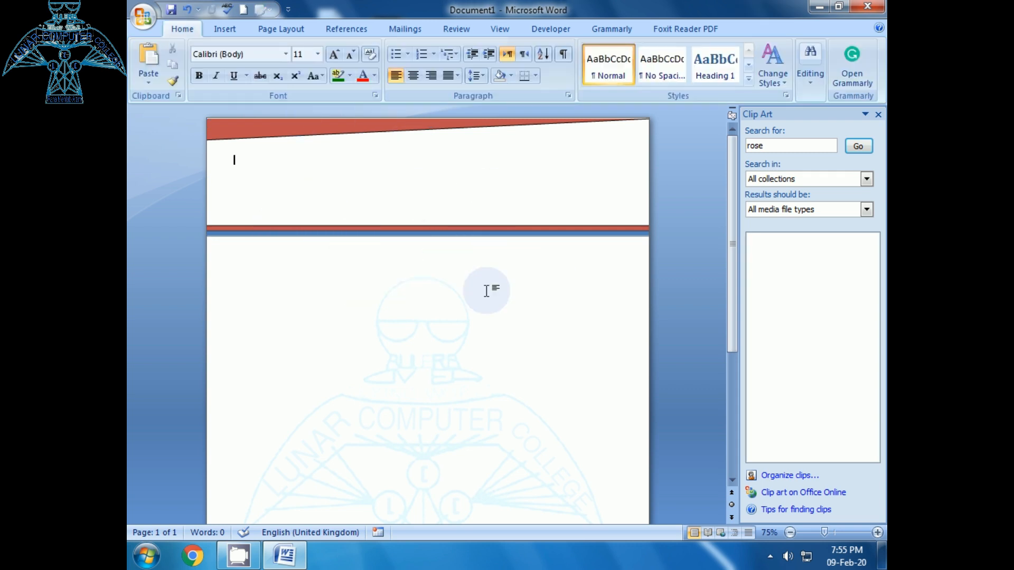
Move the slanted white shape down from the page's upper edge and flip it vertically so its sloped side faces down.
left_click(365, 187)
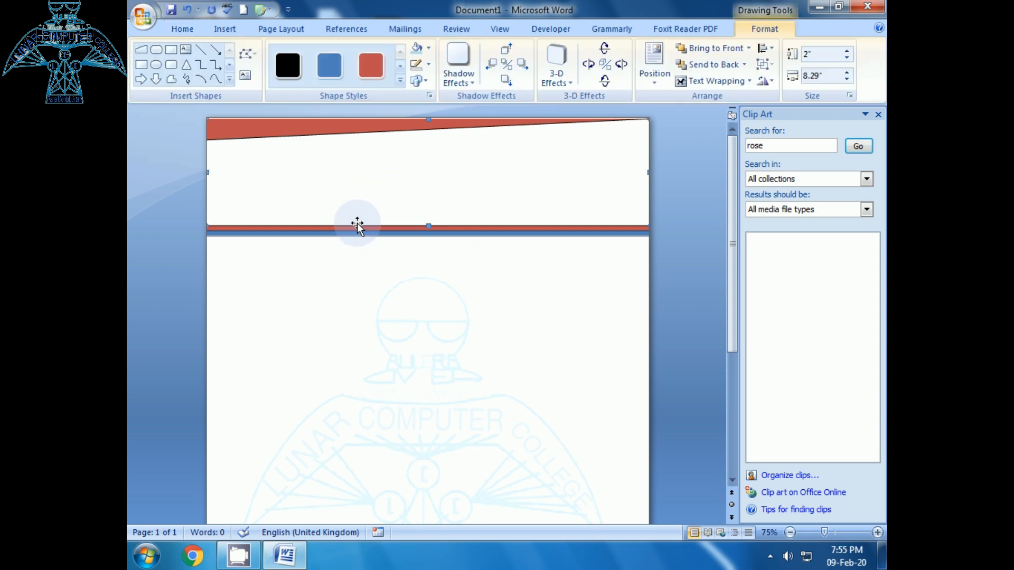
left_click_drag(362, 200, 366, 226)
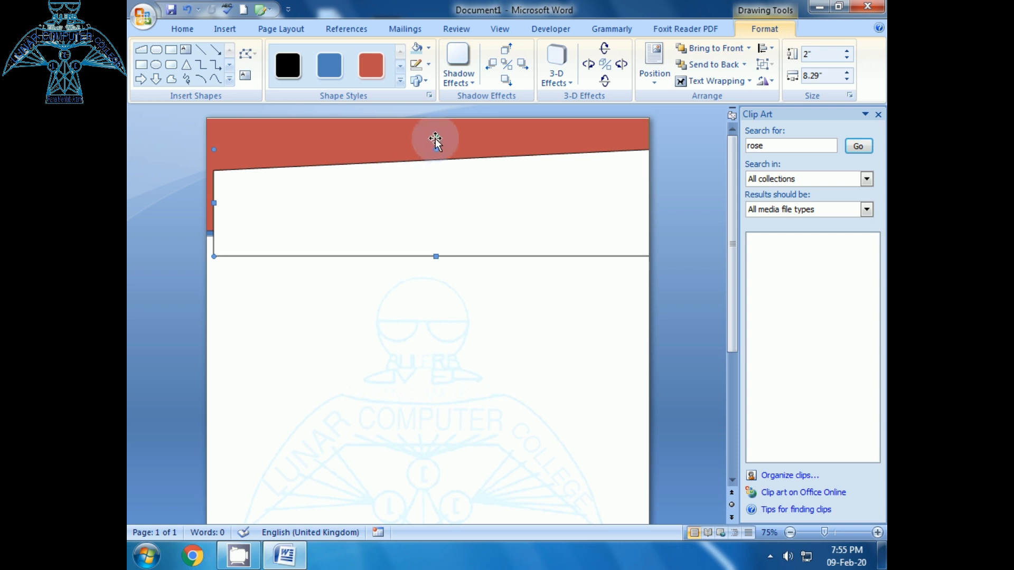
left_click_drag(436, 137, 436, 318)
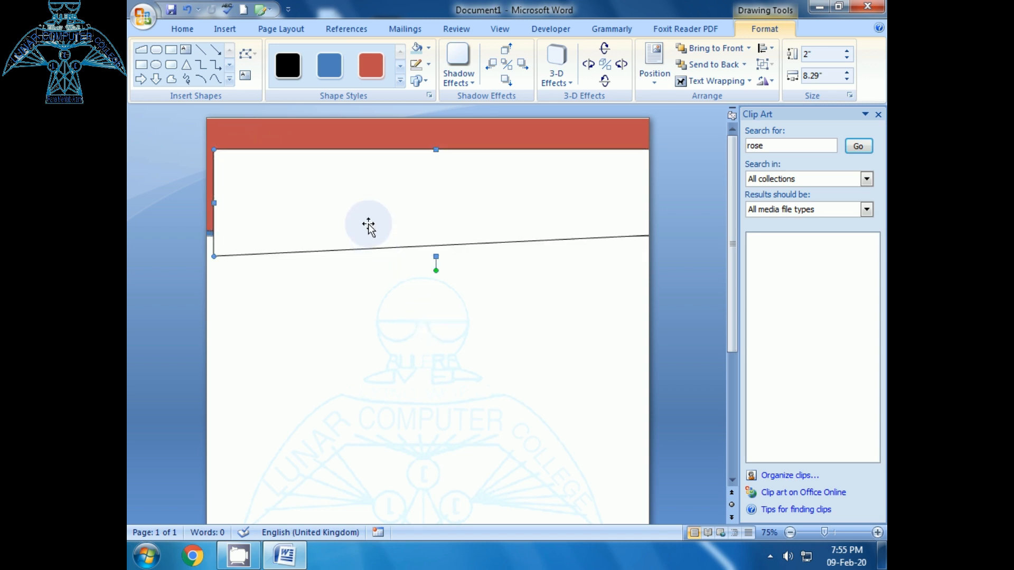
Nudge the flipped white shape up and left to line up with the page's upper and left edges.
key("Up")
key("Up")
key("Up")
key("Up")
key("Up")
key("Up")
key("Up")
key("Up")
key("Up")
key("Up")
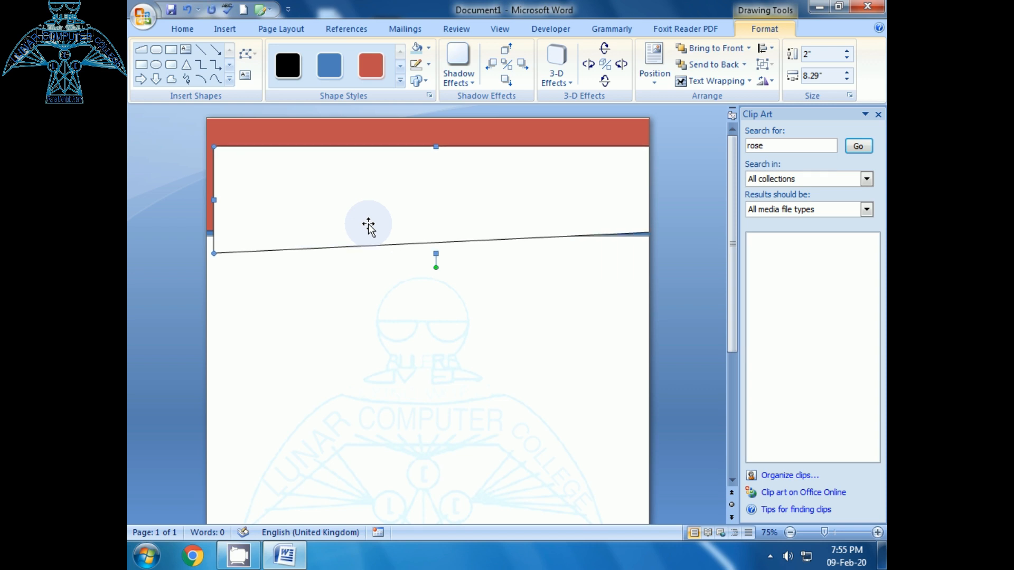
key("Up")
key("Up")
key("Up")
key("Up")
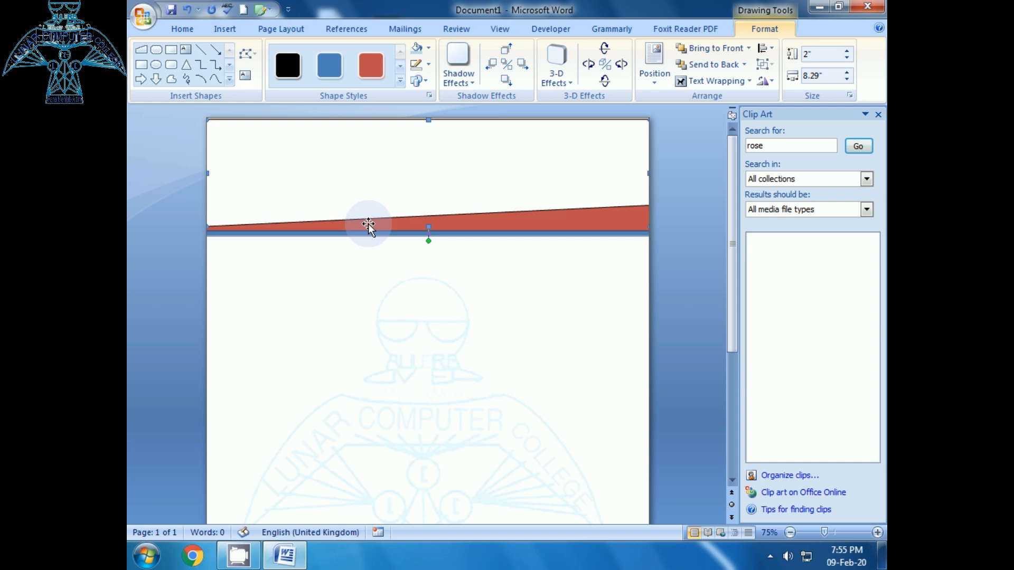
key("Up")
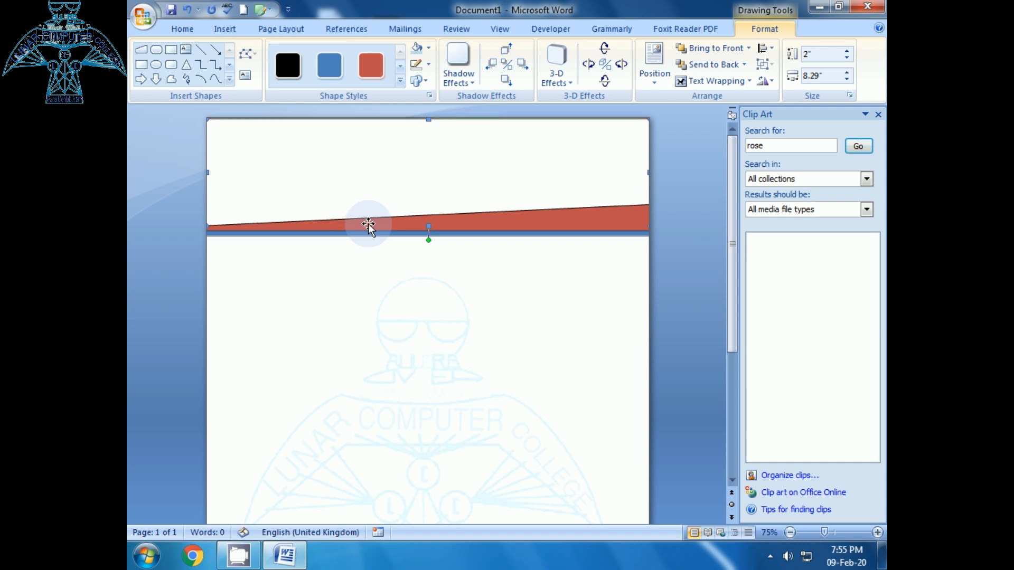
left_click(361, 342)
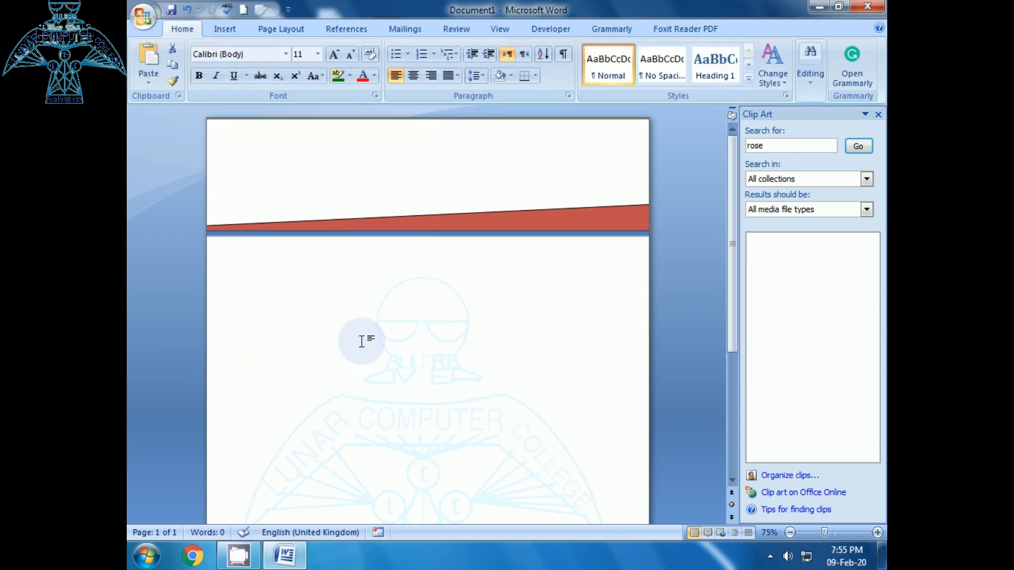
left_click(358, 186)
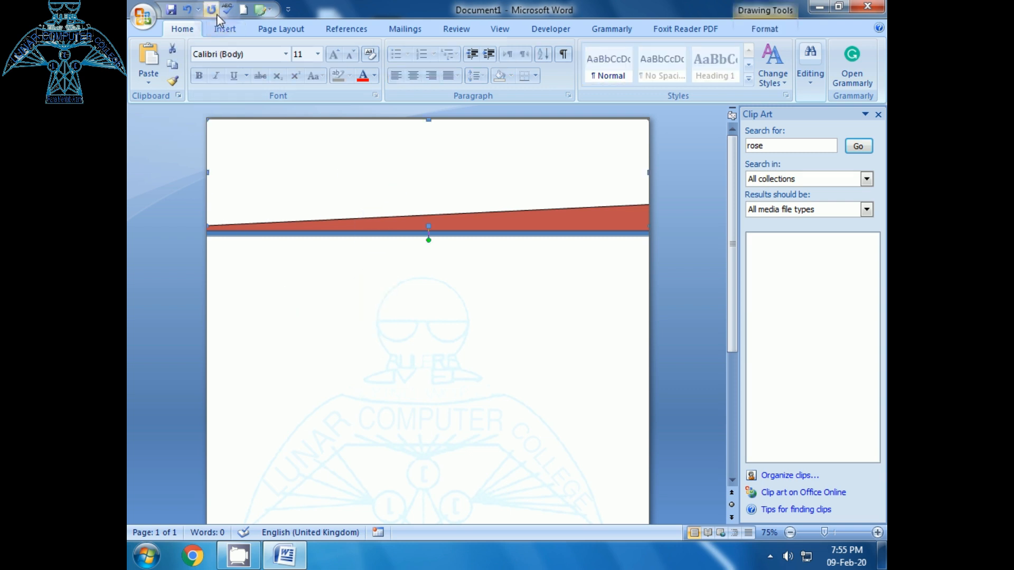
left_click(225, 30)
left_click(325, 79)
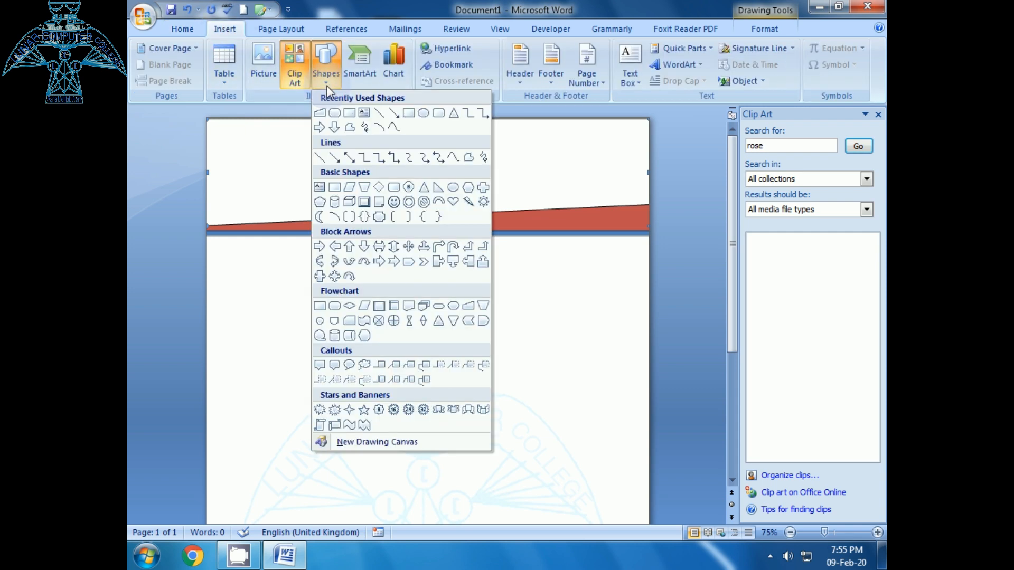
left_click(581, 319)
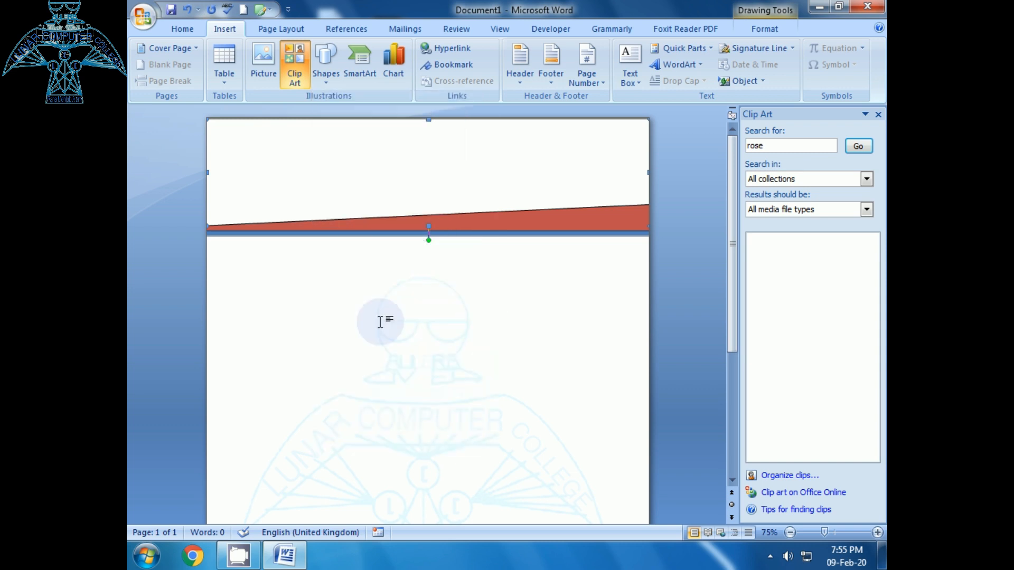
left_click(380, 299)
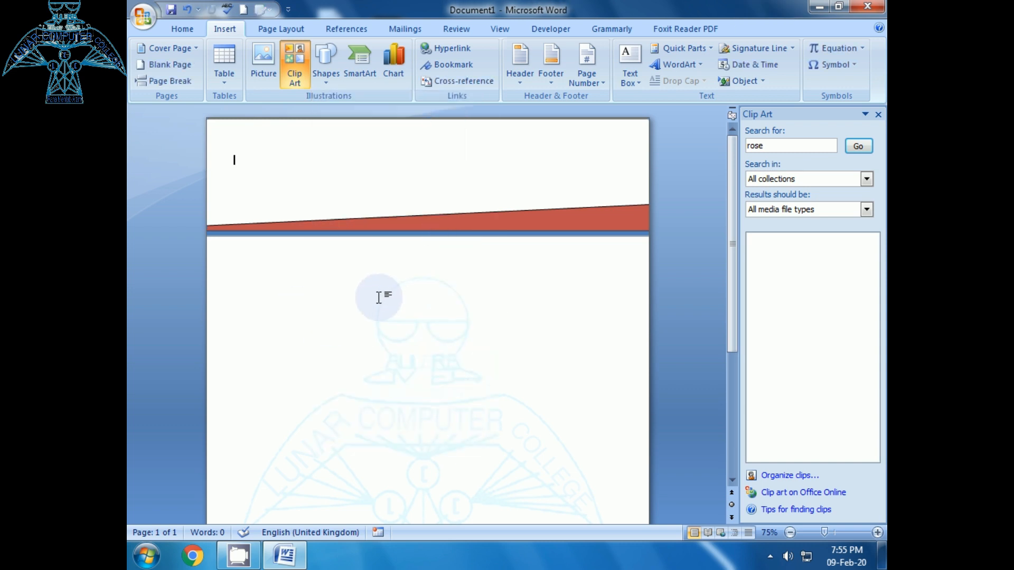